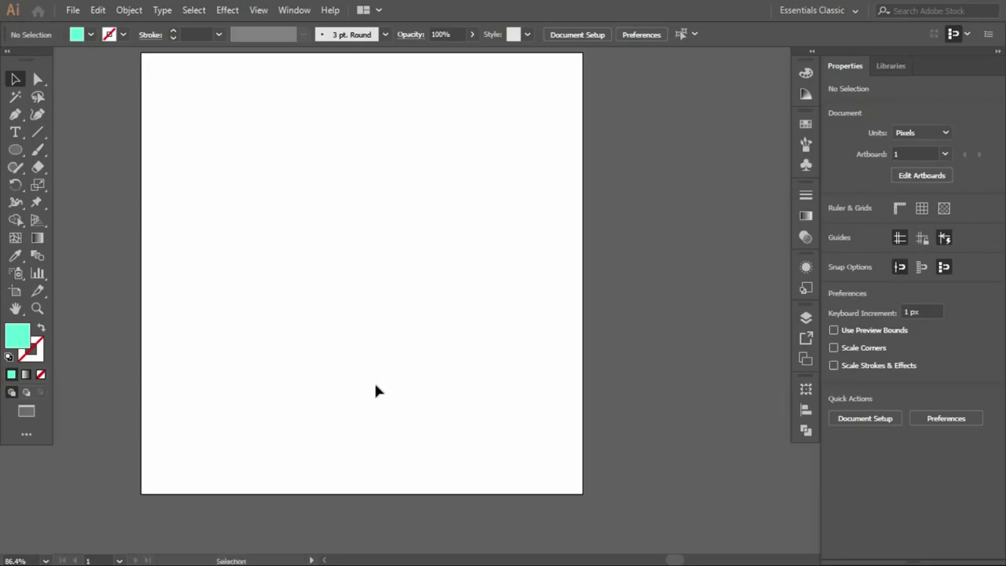
# Check the artboard's 500 px size in artboard editing mode, then return to selection.
pyautogui.scroll(1, 375, 385)
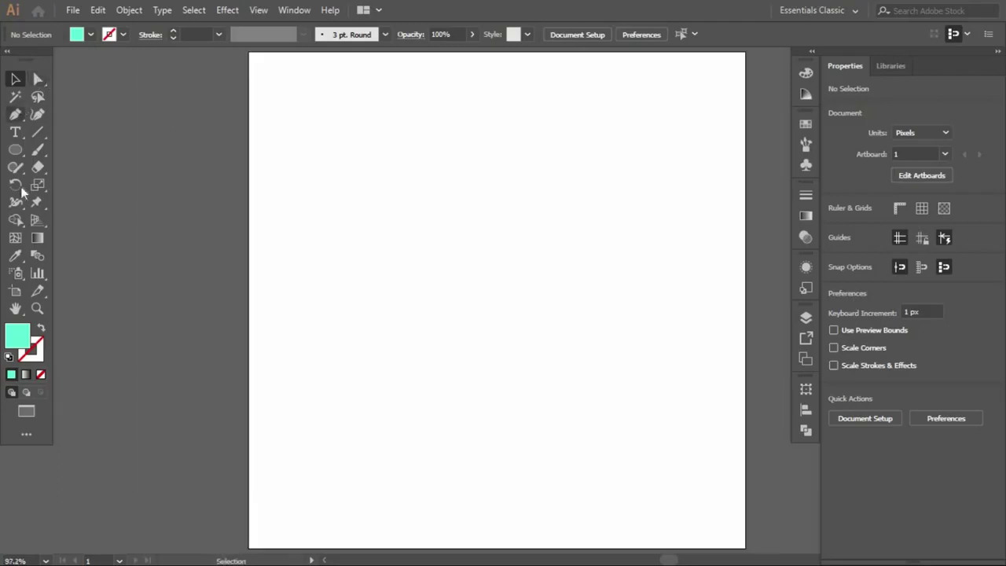
pyautogui.click(14, 291)
pyautogui.click(613, 51)
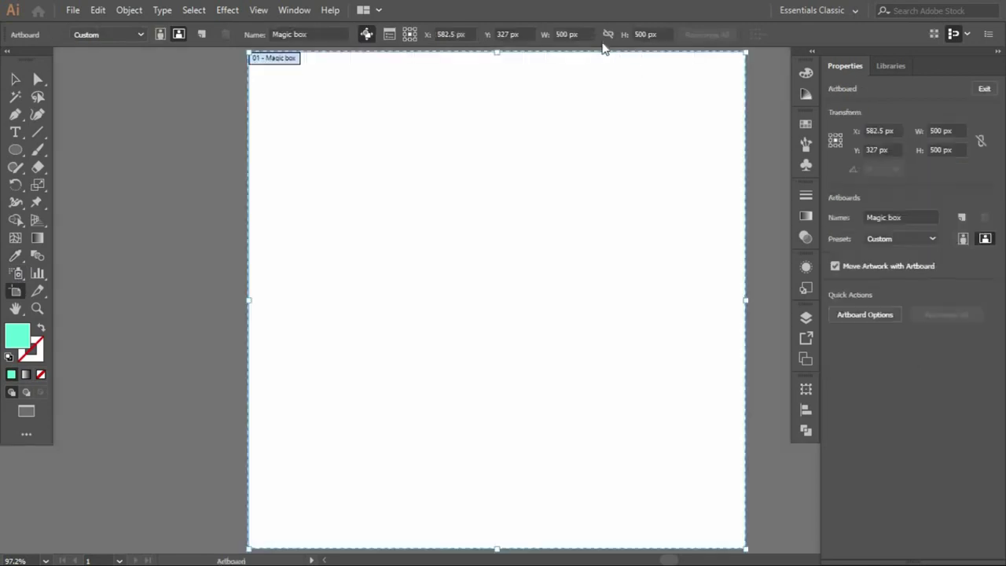
pyautogui.click(589, 34)
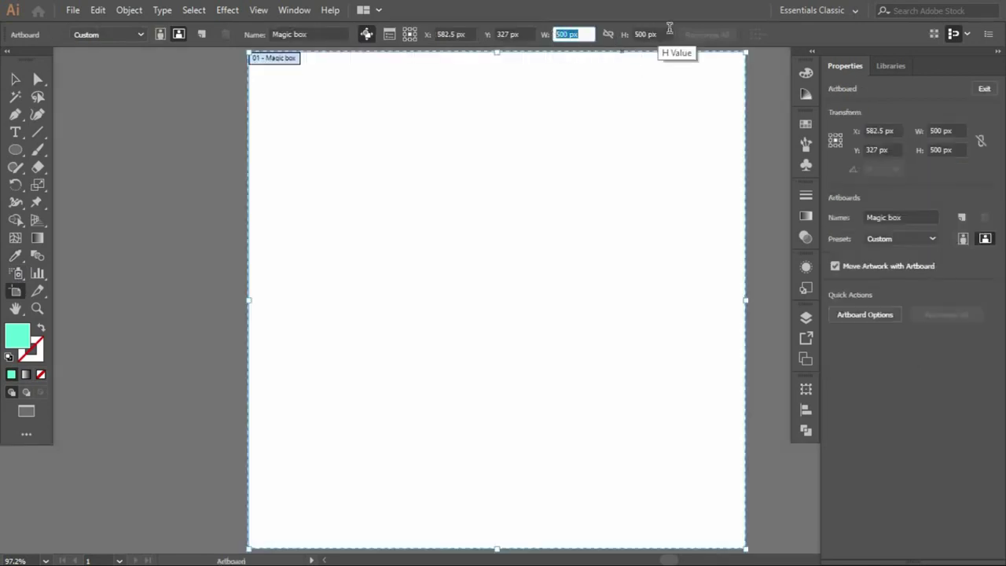
pyautogui.press('Tab')
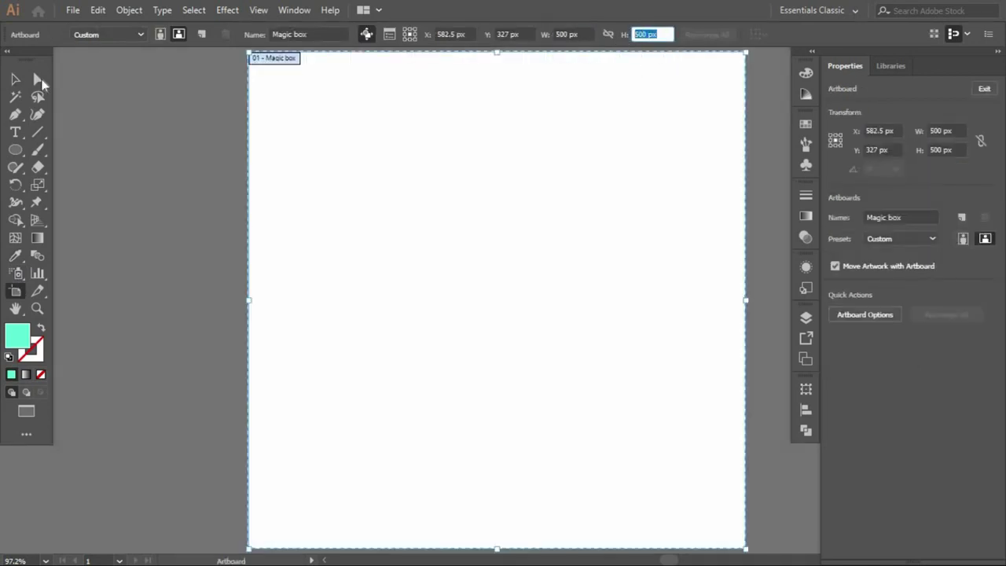
pyautogui.click(15, 80)
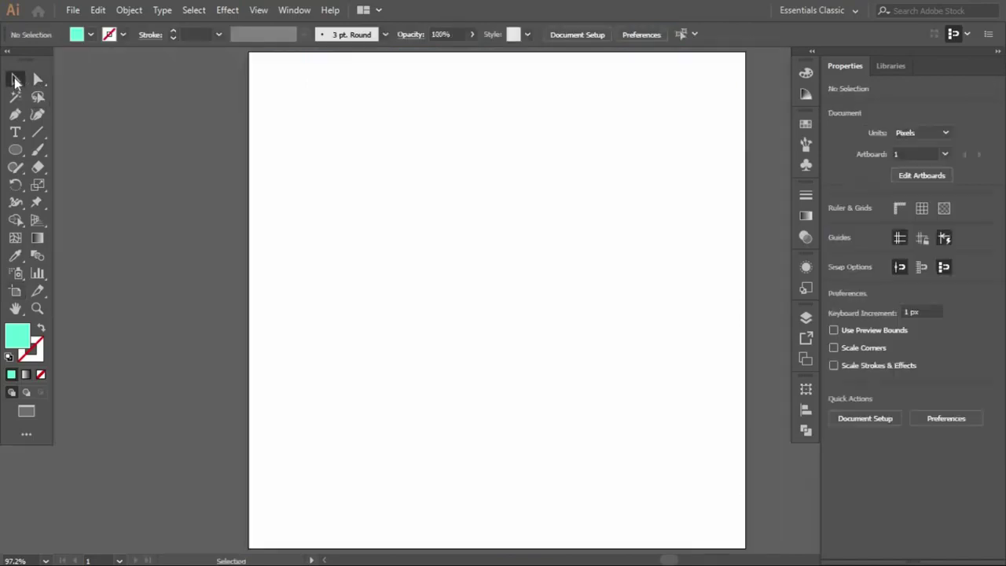
# Draw a thin 12 × 108 px mint vertical bar near the top left.
pyautogui.click(15, 149)
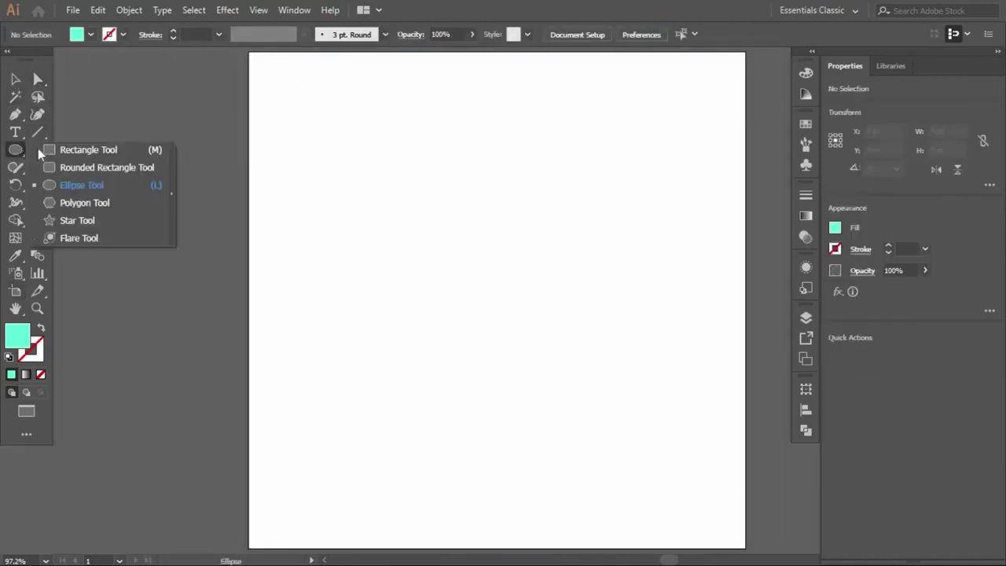
pyautogui.click(134, 147)
pyautogui.moveTo(292, 74); pyautogui.dragTo(305, 182)
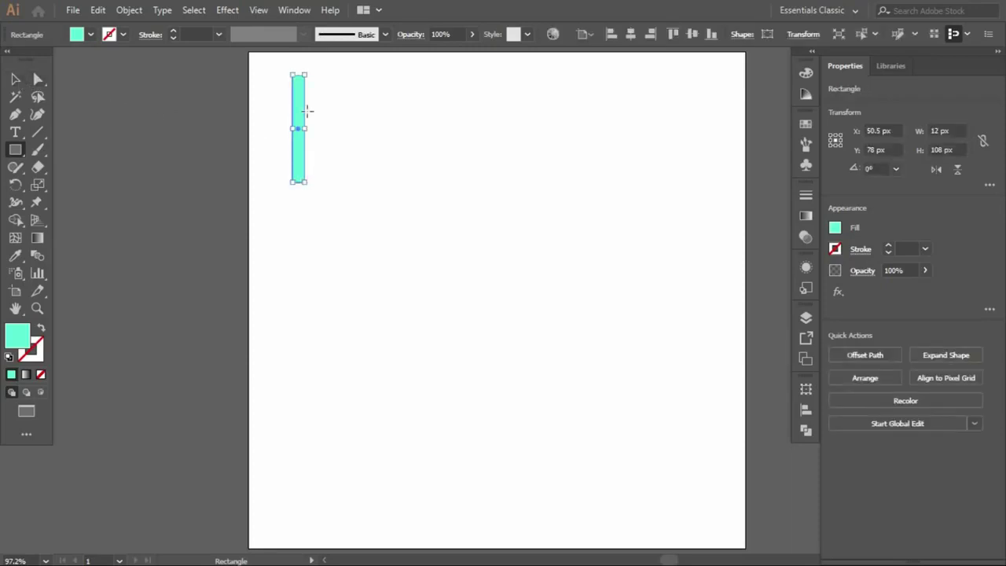
pyautogui.click(15, 78)
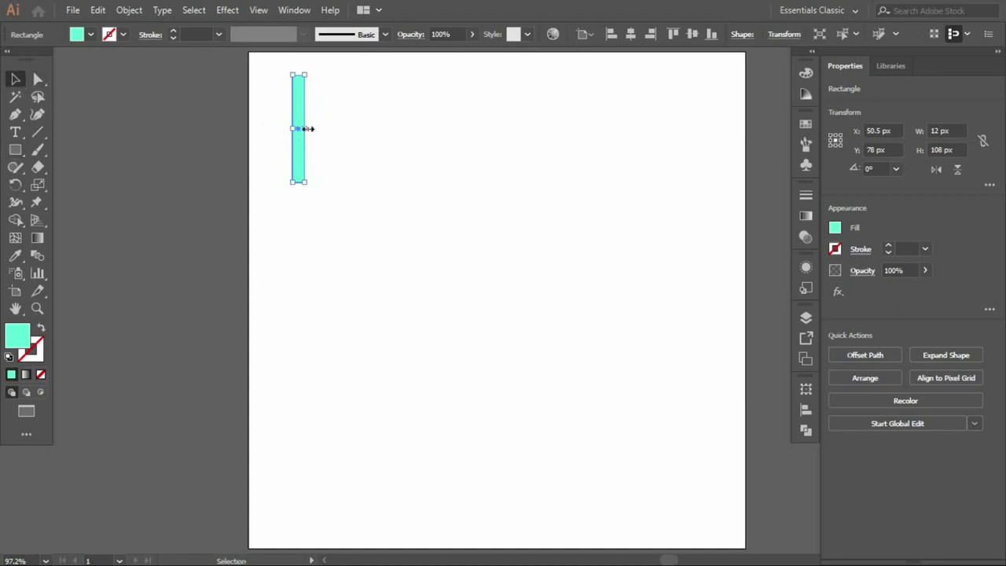
# Copy the bar rightward, repeat with Ctrl+D into fifteen stripes, and select the row.
pyautogui.moveTo(310, 114); pyautogui.dragTo(323, 119)
pyautogui.hotkey('ctrl', 'd')
pyautogui.hotkey('ctrl', 'd')
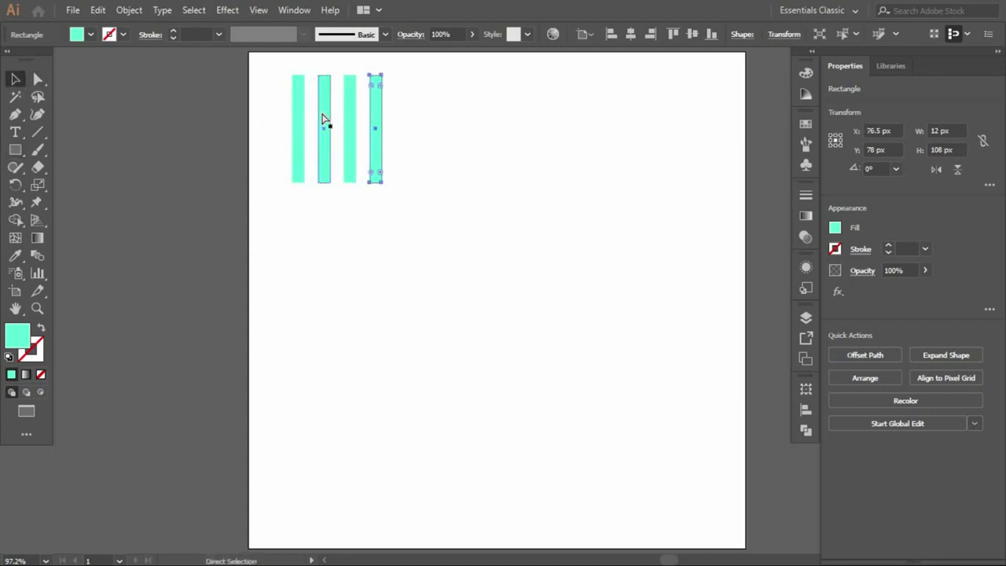
pyautogui.hotkey('ctrl', 'd')
pyautogui.hotkey('ctrl', 'd')
pyautogui.hotkey('ctrl', 'd')
pyautogui.hotkey('ctrl', 'd')
pyautogui.hotkey('ctrl', 'd')
pyautogui.hotkey('ctrl', 'd')
pyautogui.hotkey('ctrl', 'd')
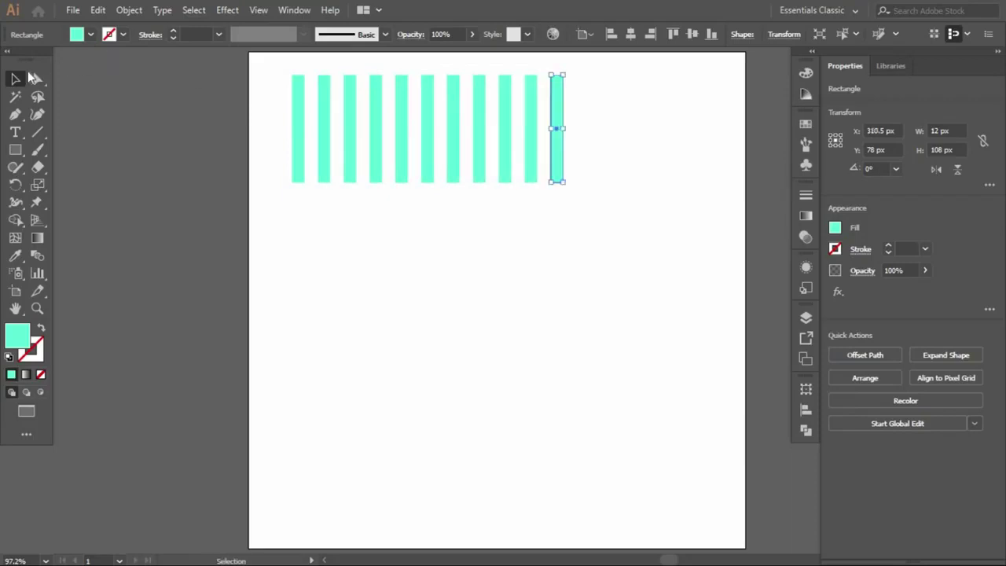
pyautogui.hotkey('ctrl', 'd')
pyautogui.hotkey('ctrl', 'd')
pyautogui.hotkey('ctrl', 'd')
pyautogui.hotkey('ctrl', 'd')
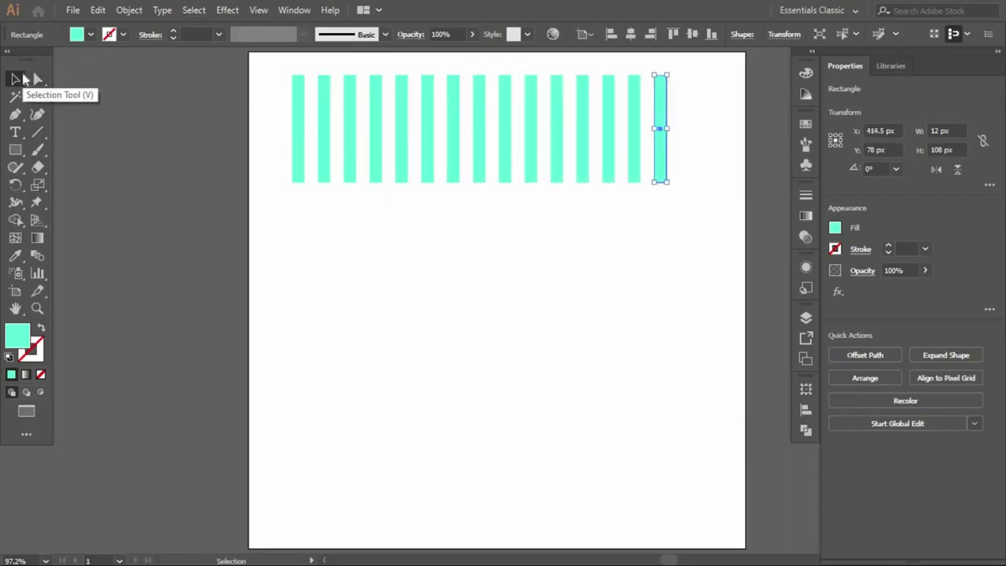
pyautogui.moveTo(275, 85); pyautogui.dragTo(673, 154)
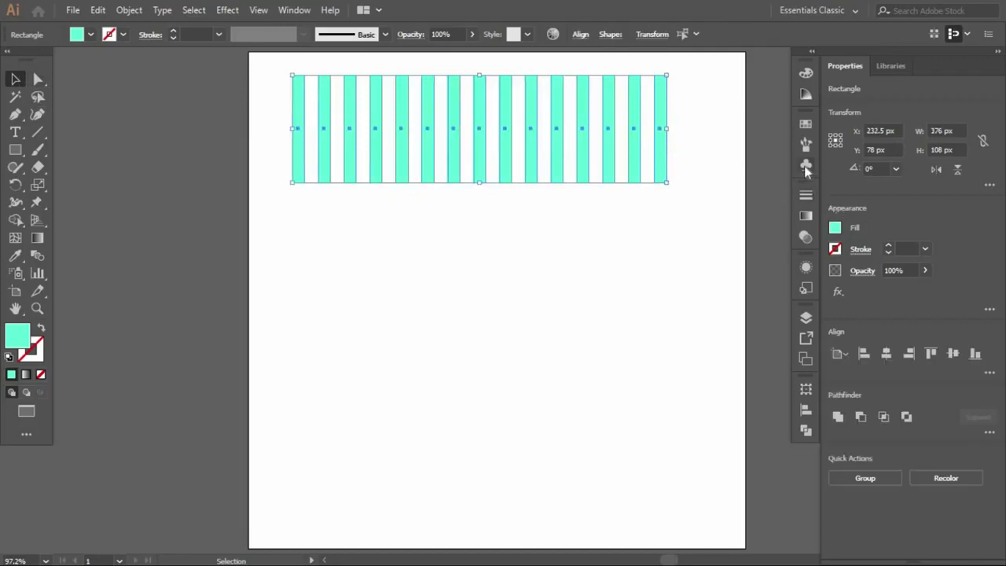
# Drag the selected stripes into the Symbols panel and save them as symbol 'Strips'.
pyautogui.click(806, 165)
pyautogui.moveTo(334, 126); pyautogui.dragTo(697, 229)
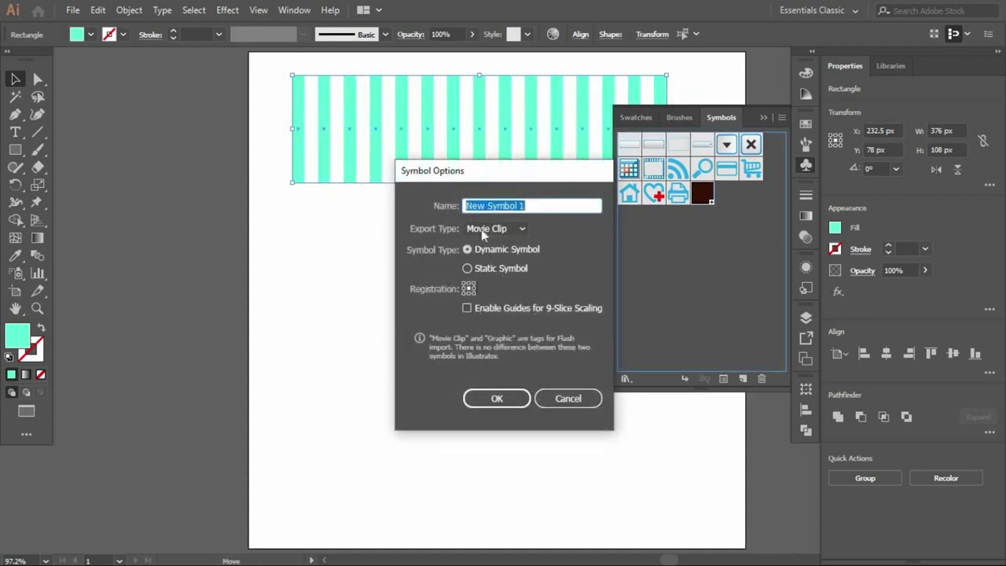
pyautogui.write('Strips')
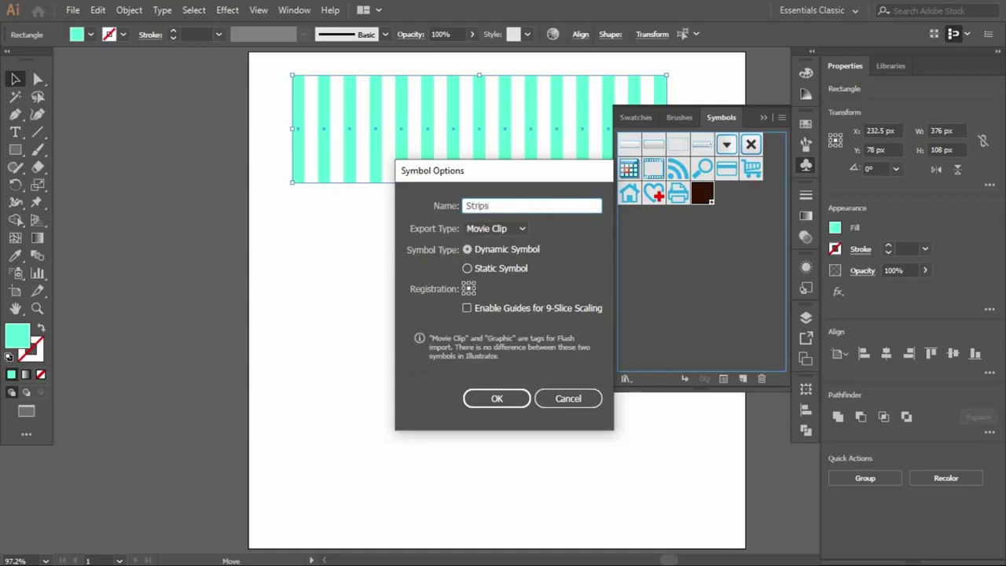
pyautogui.click(489, 396)
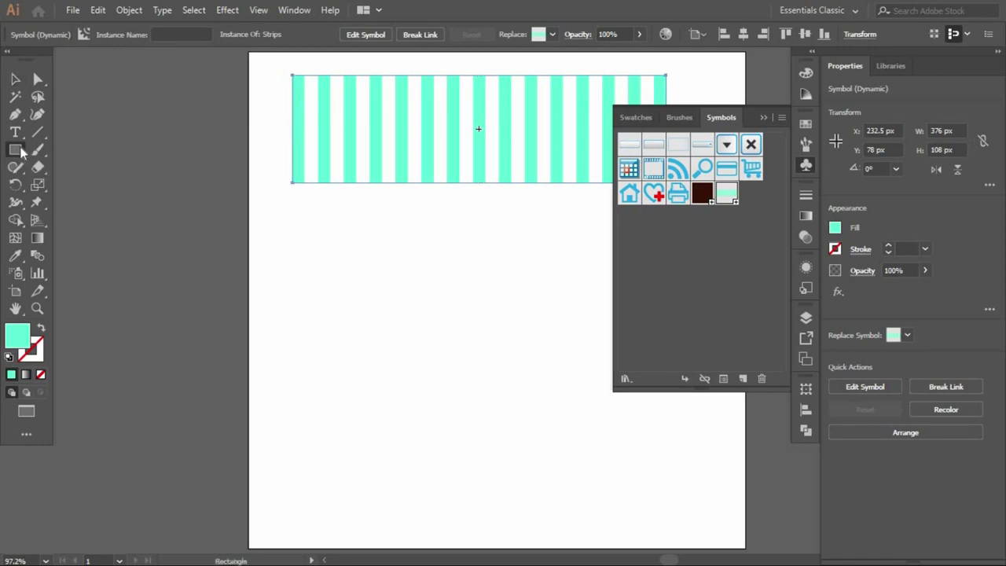
pyautogui.moveTo(21, 152); pyautogui.dragTo(62, 187)
# Set the fill colour to mint 17AA83.
pyautogui.doubleClick(18, 338)
pyautogui.write('17AA83')
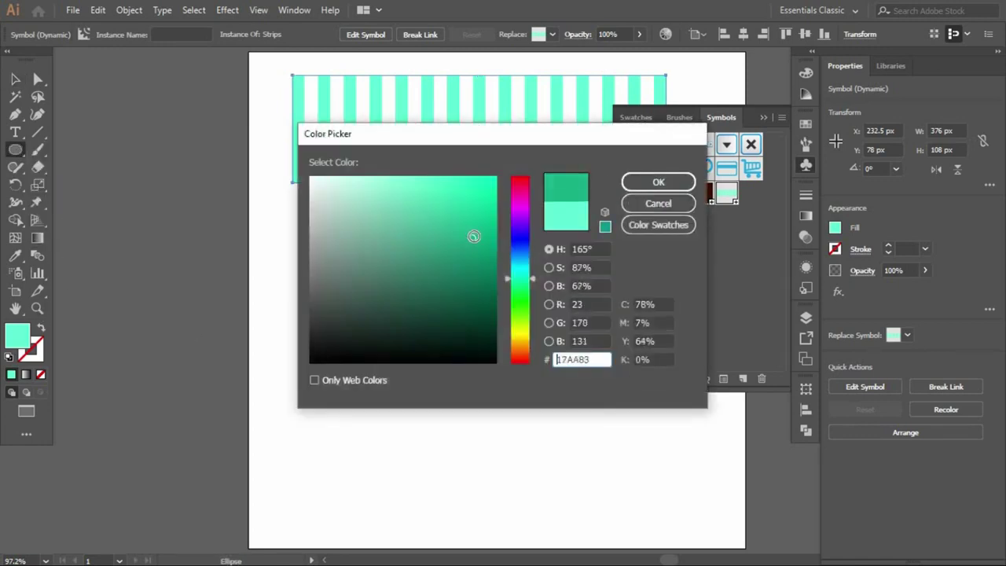
pyautogui.click(659, 181)
# Create a 50 × 50 px circle beneath the stripe row.
pyautogui.click(453, 348)
pyautogui.write('100')
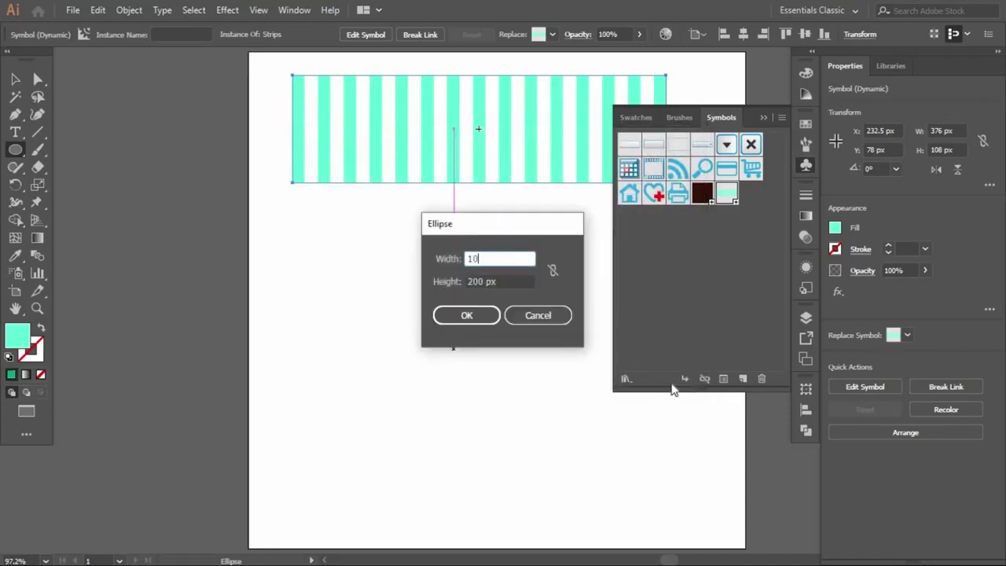
pyautogui.press('Tab')
pyautogui.write('1')
pyautogui.hotkey('shift', 'Tab')
pyautogui.write('5')
pyautogui.write('0')
pyautogui.press('Tab')
pyautogui.write('50')
pyautogui.press('Tab')
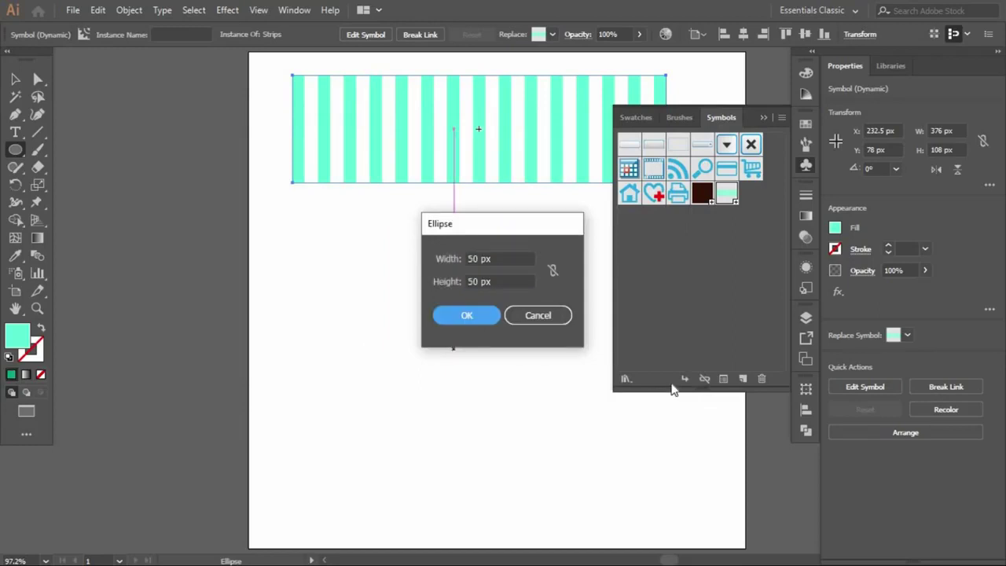
pyautogui.press('Return')
pyautogui.click(15, 78)
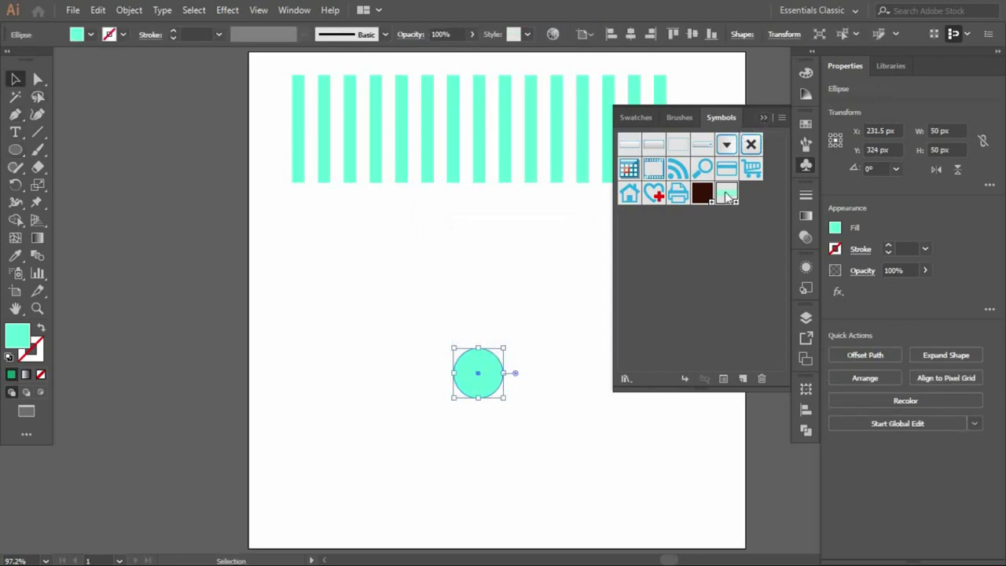
pyautogui.hscroll(5, 551, 294)
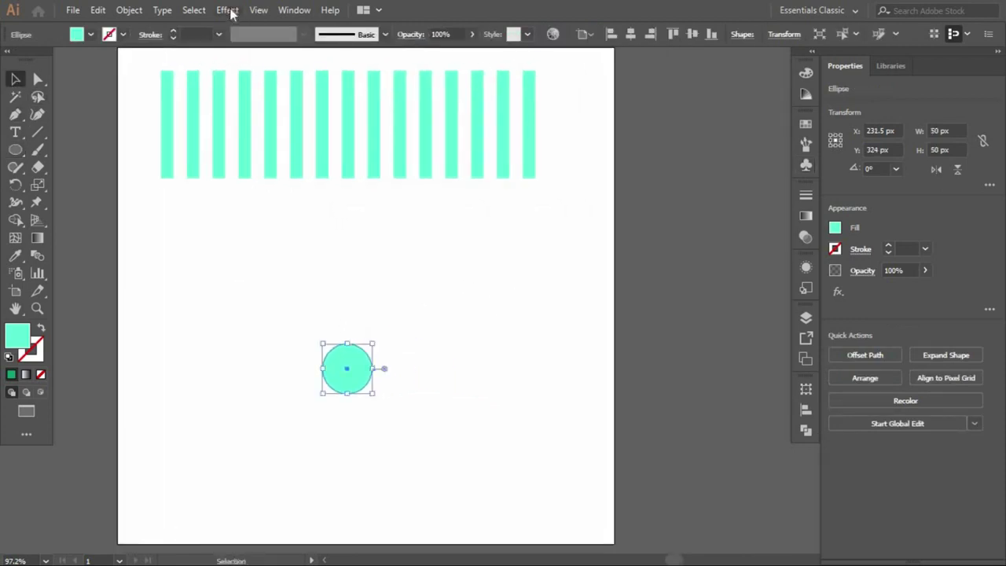
# Apply Effect > 3D Revolve to the circle with preview and a 15 pt offset.
pyautogui.click(228, 10)
pyautogui.moveTo(240, 94)
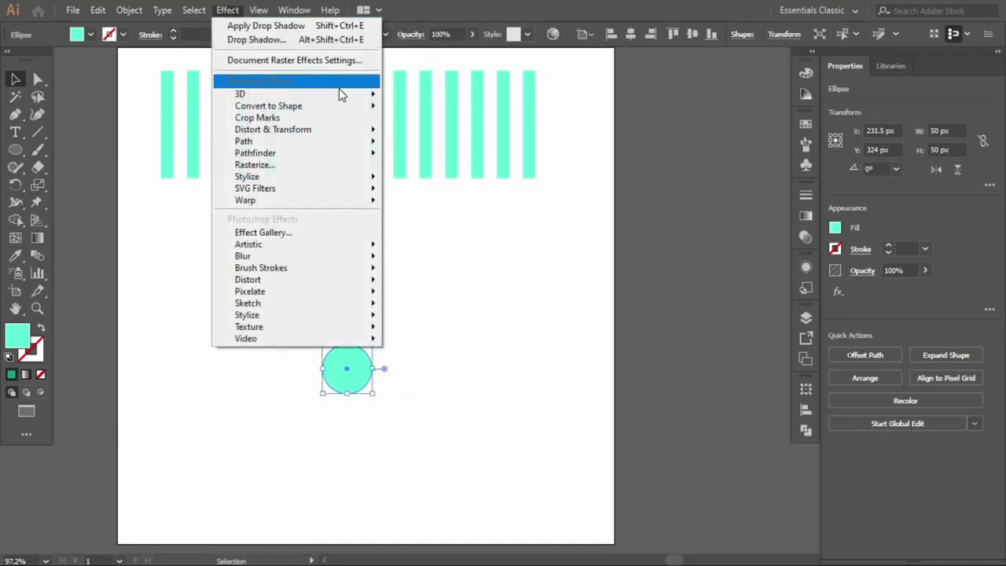
pyautogui.click(468, 111)
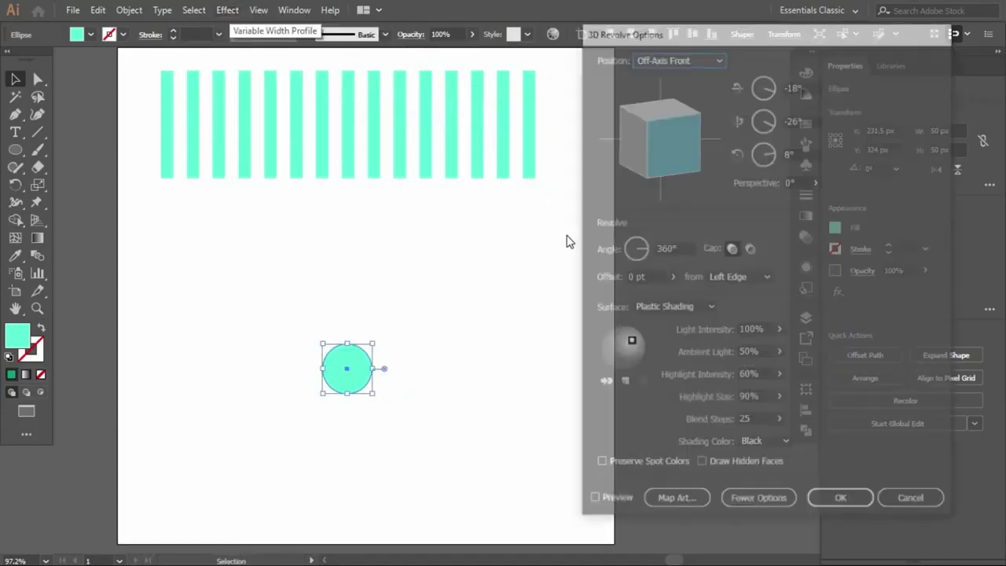
pyautogui.click(604, 504)
pyautogui.click(646, 278)
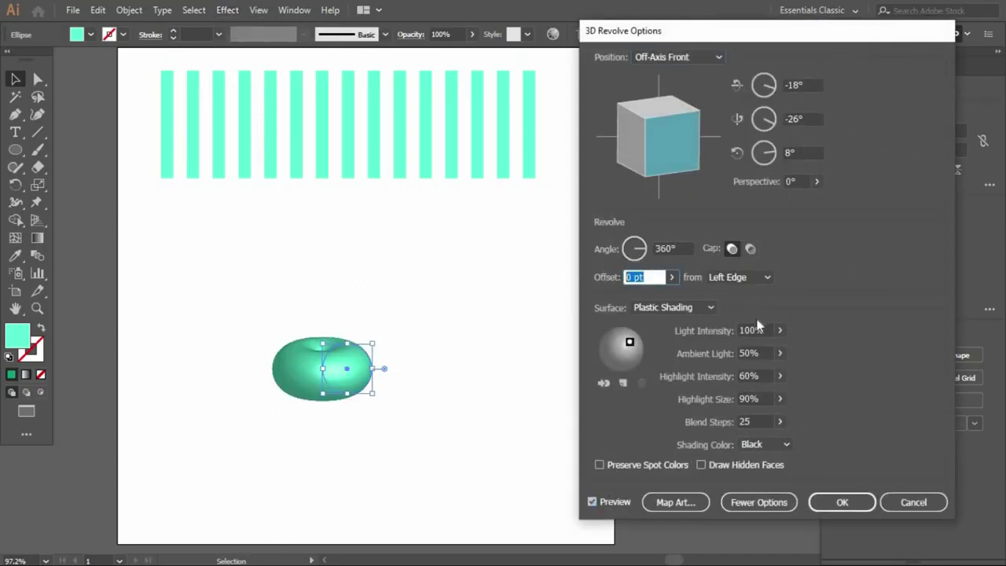
pyautogui.write('15')
pyautogui.press('Tab')
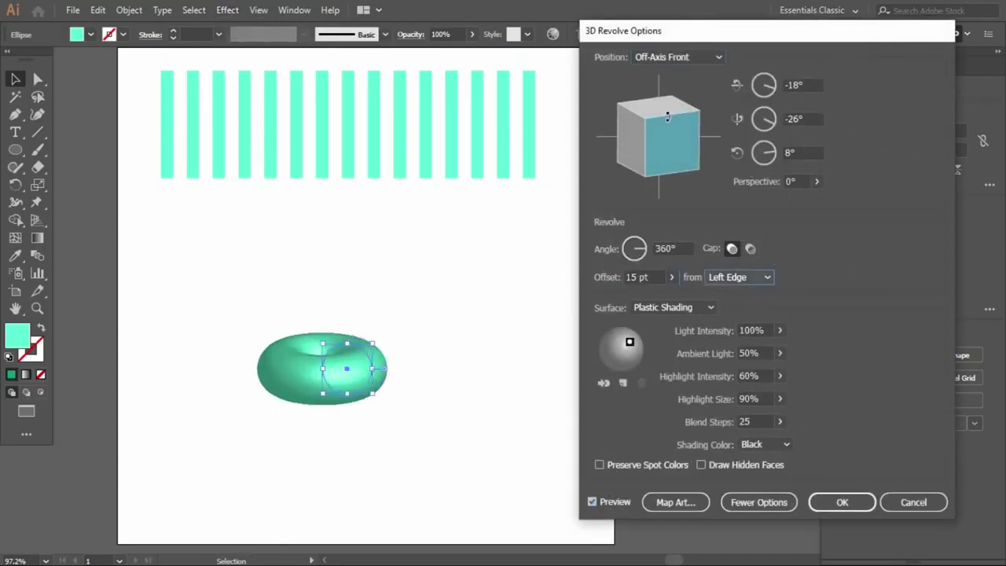
# Rotate the torus in the 3D preview so it is seen from above with its hole showing.
pyautogui.moveTo(668, 116); pyautogui.dragTo(675, 136)
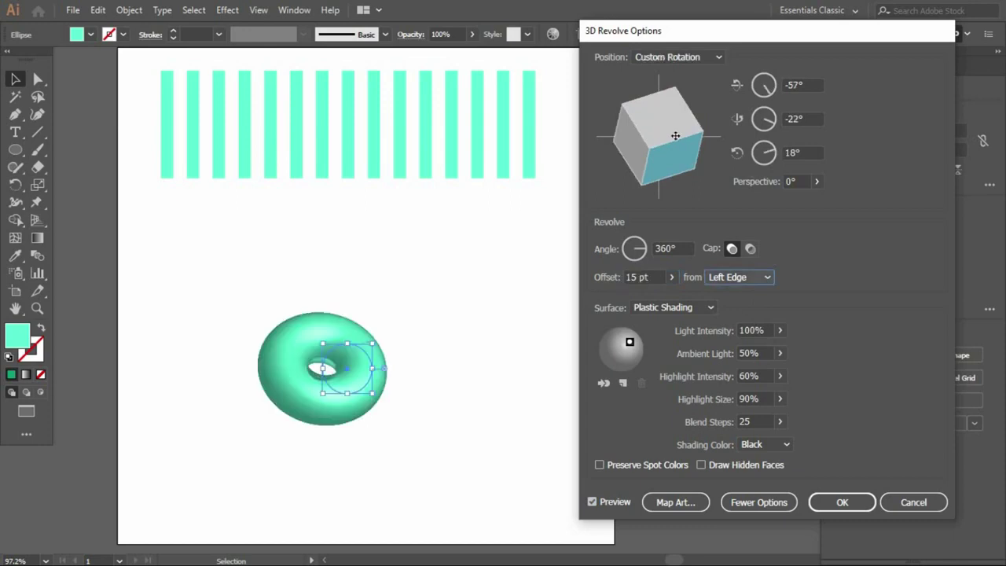
pyautogui.moveTo(675, 136)
pyautogui.mouseDown()
pyautogui.moveTo(620, 139)
pyautogui.moveTo(652, 128)
pyautogui.moveTo(627, 137)
pyautogui.mouseUp()
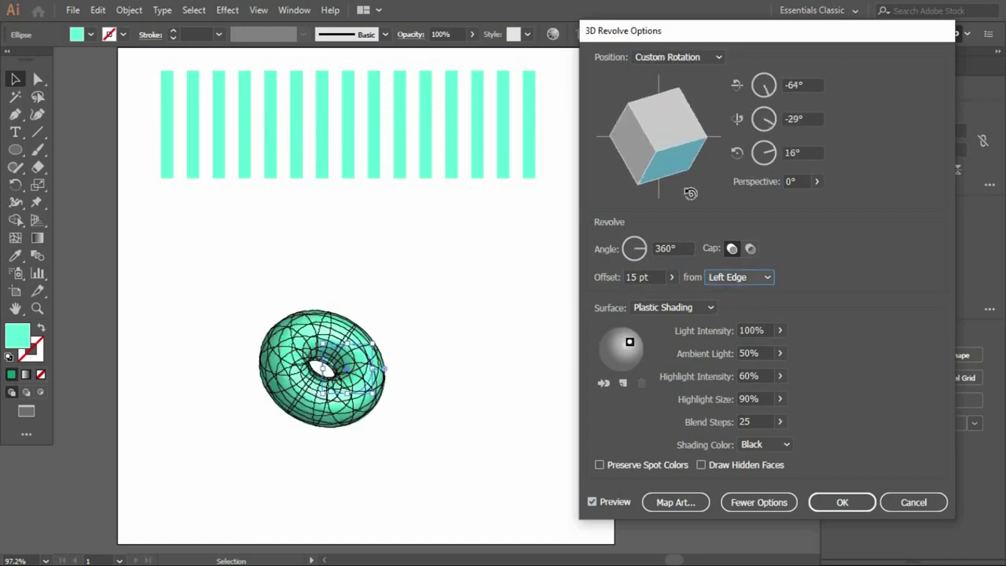
pyautogui.moveTo(675, 158); pyautogui.dragTo(680, 115)
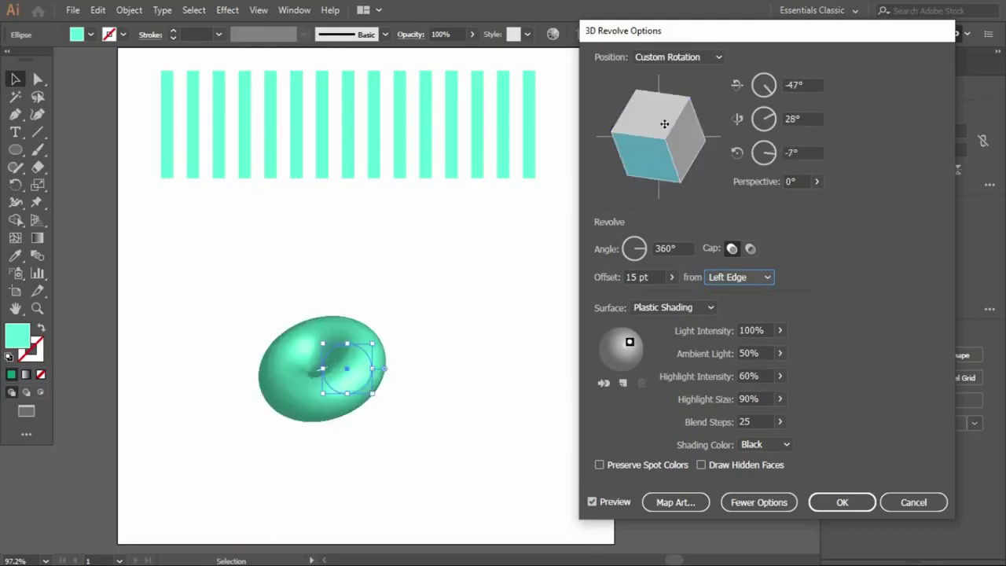
pyautogui.moveTo(679, 115); pyautogui.dragTo(665, 127)
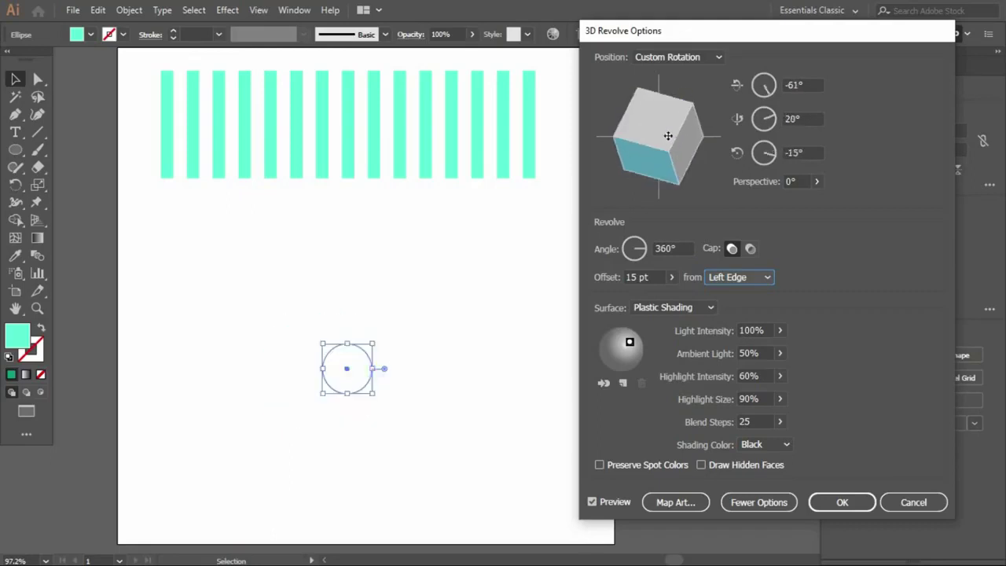
# Increase the revolve offset through 20 and 25 to 35 pt, then open Map Art.
pyautogui.doubleClick(635, 277)
pyautogui.write('20')
pyautogui.press('Tab')
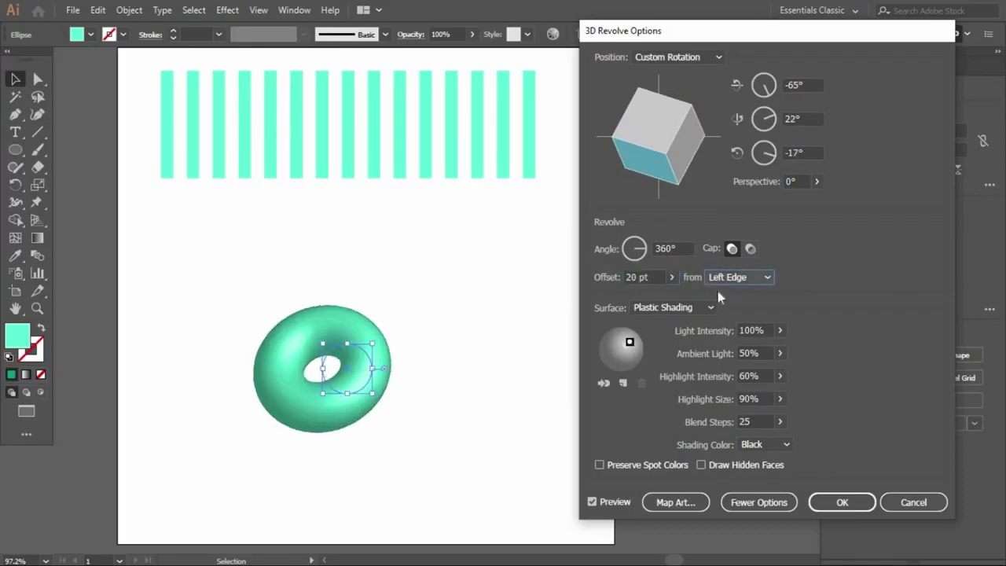
pyautogui.doubleClick(632, 277)
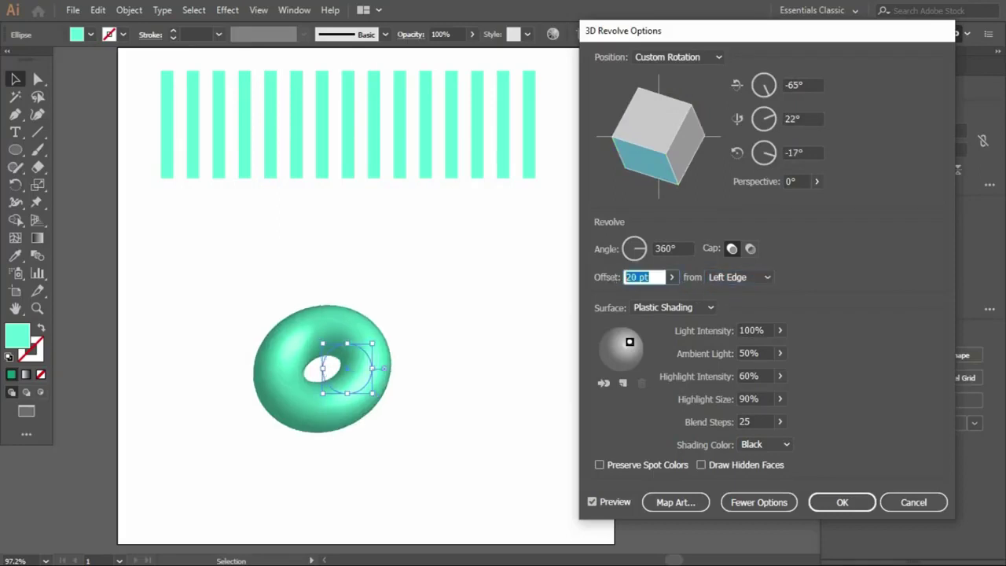
pyautogui.write('25')
pyautogui.press('Tab')
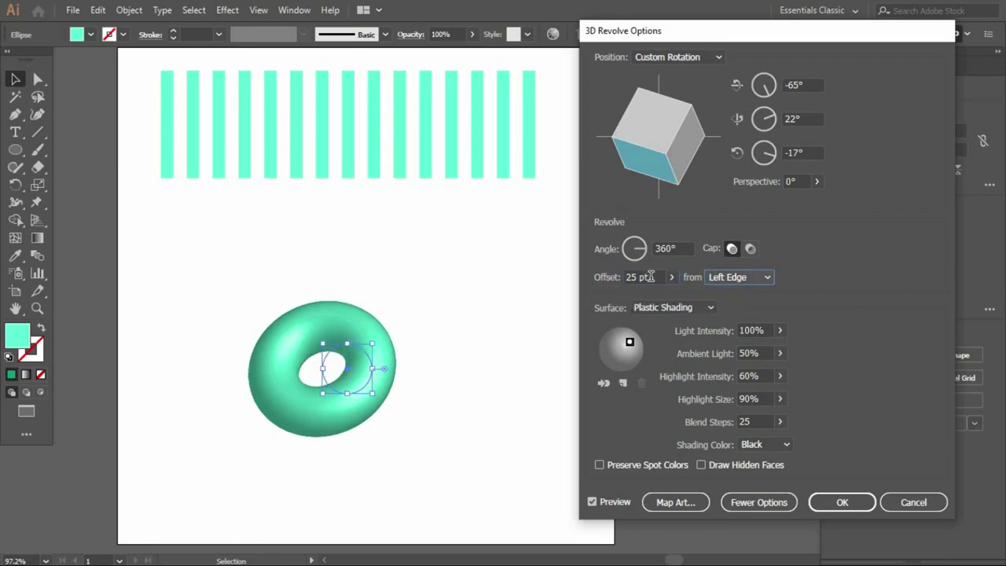
pyautogui.hotkey('shift', 'Tab')
pyautogui.write('35')
pyautogui.press('Tab')
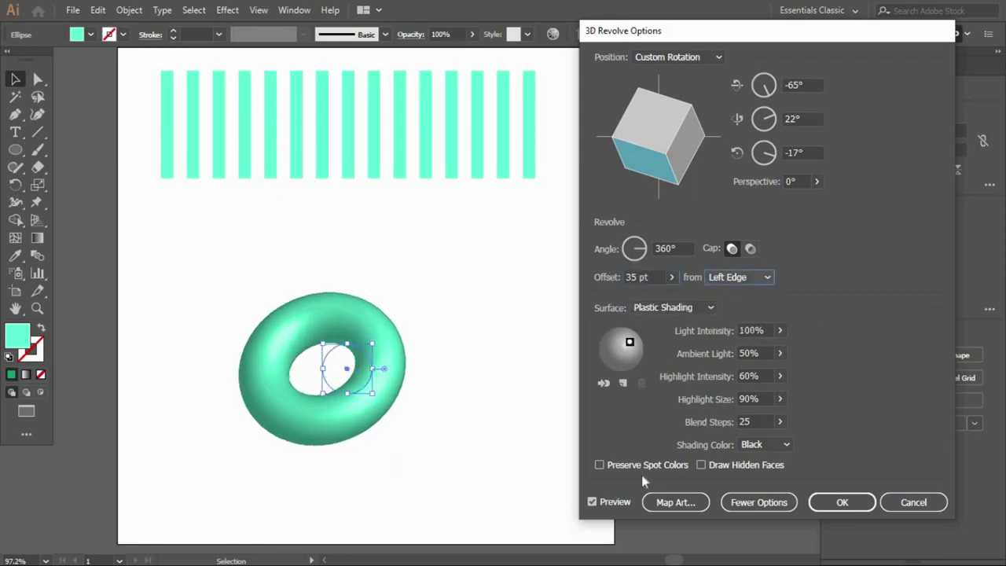
pyautogui.click(670, 507)
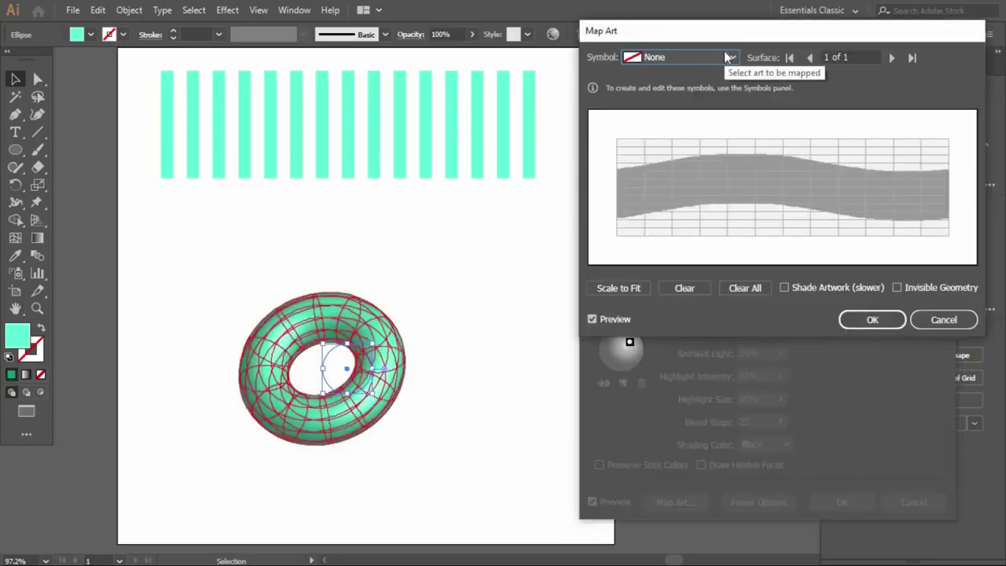
# Map the Strips symbol onto the torus scaled to fit, apply the revolve, and deselect.
pyautogui.click(727, 57)
pyautogui.click(667, 349)
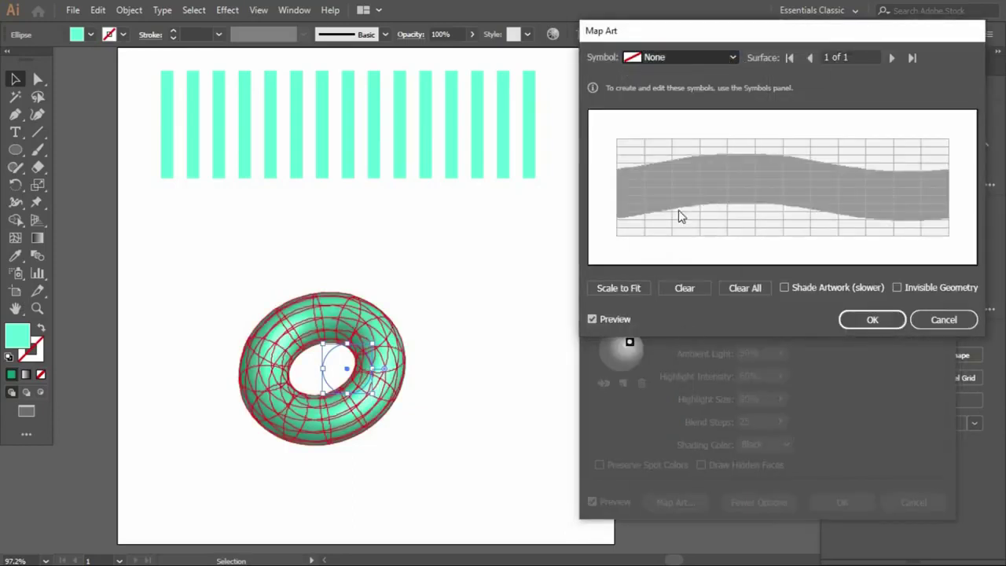
pyautogui.click(619, 287)
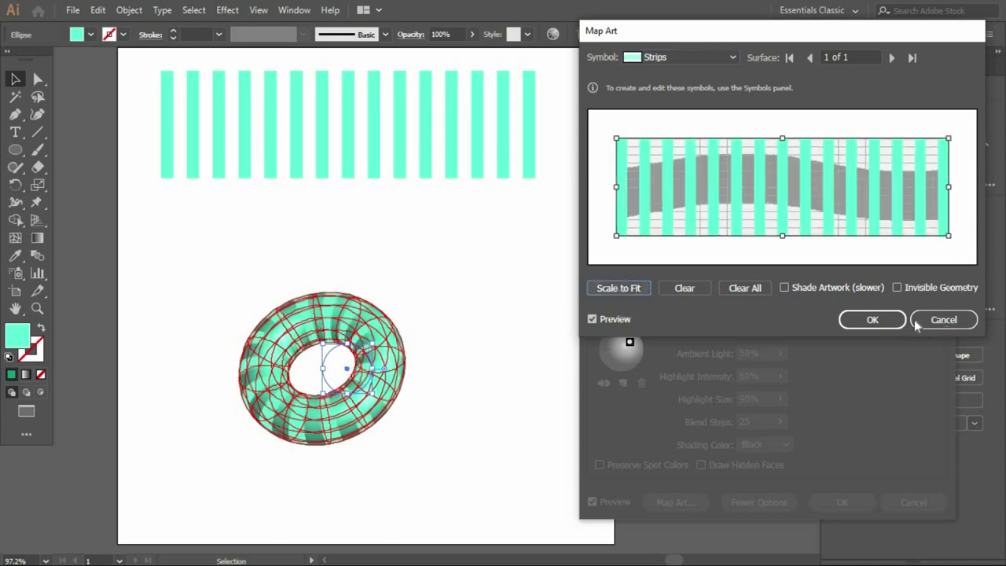
pyautogui.click(881, 325)
pyautogui.click(879, 323)
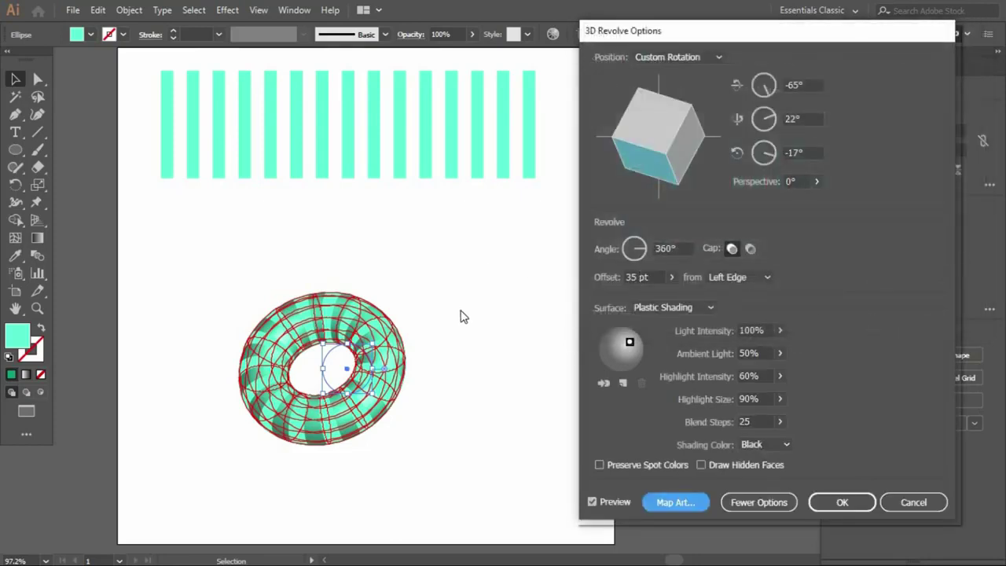
pyautogui.click(830, 504)
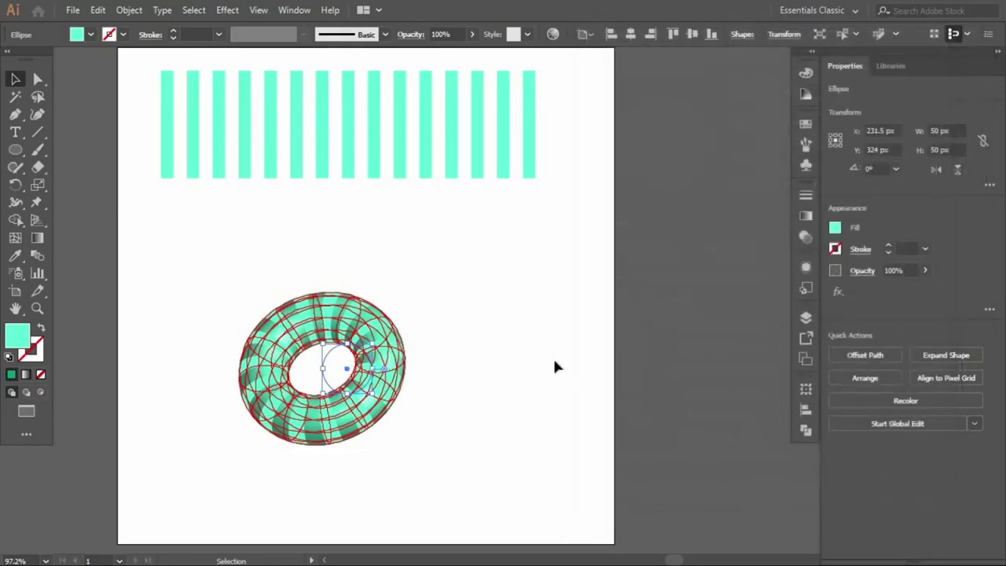
pyautogui.click(459, 322)
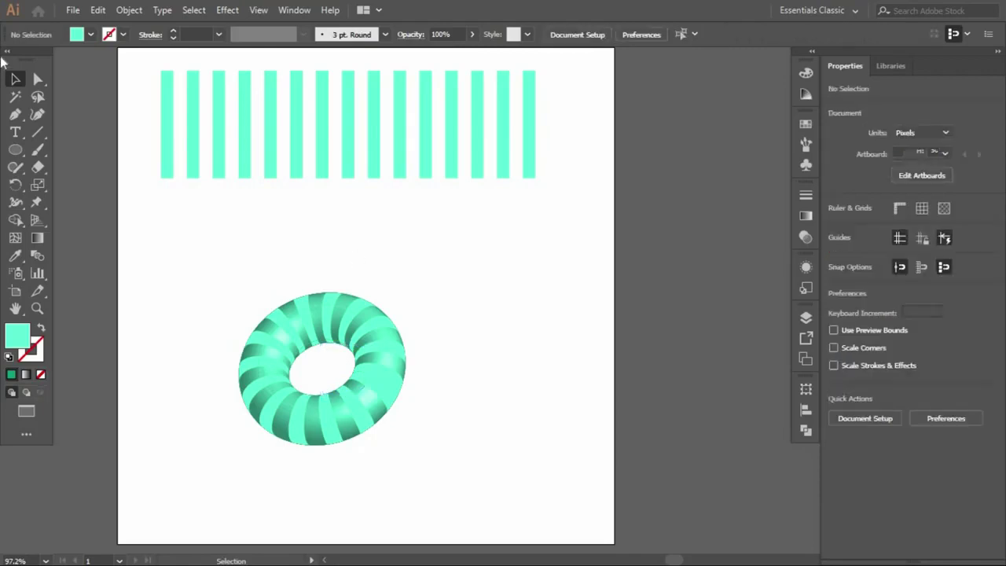
# Create a 500 × 500 px square centred on the artboard.
pyautogui.moveTo(15, 151); pyautogui.dragTo(78, 149)
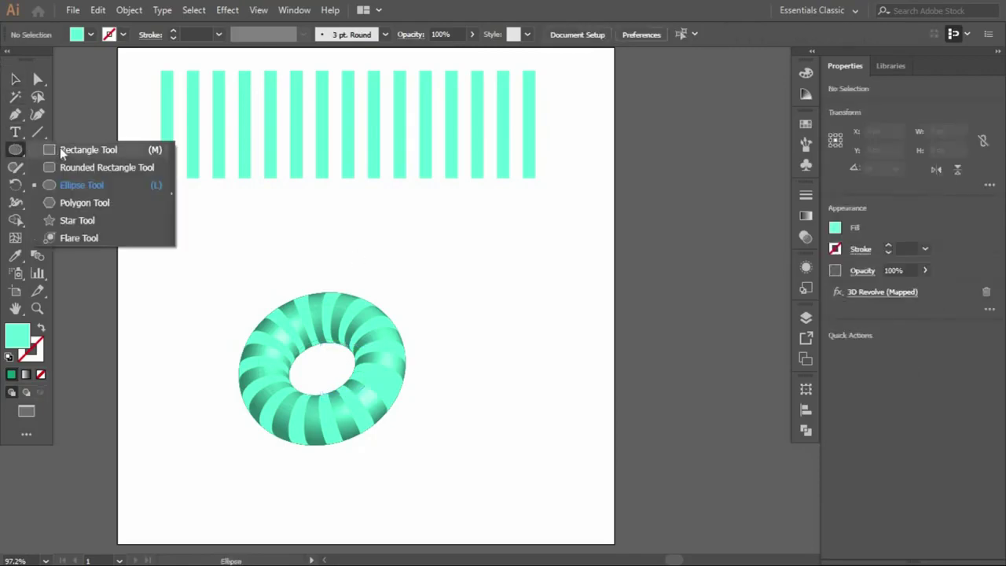
pyautogui.scroll(1, 114, 86)
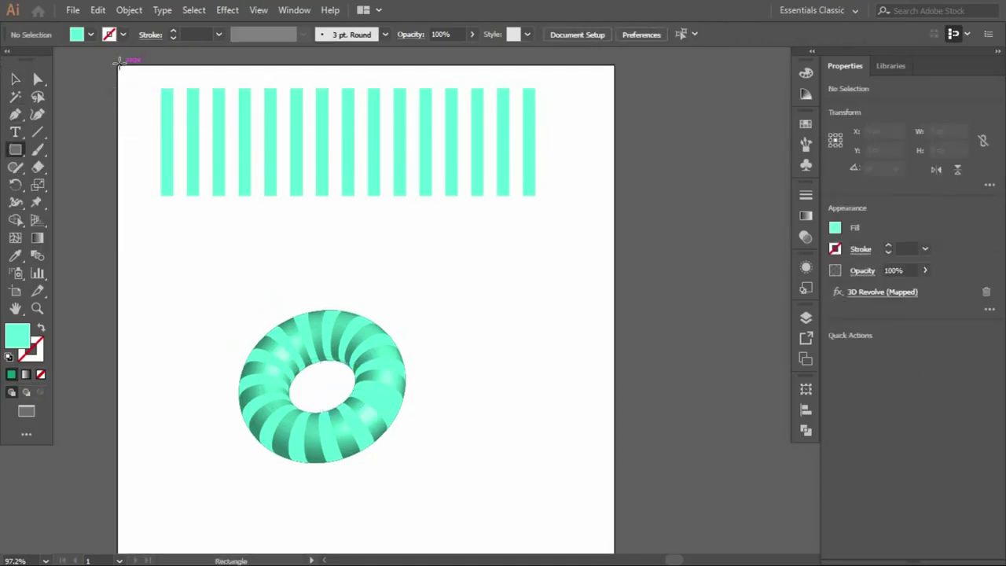
pyautogui.click(290, 178)
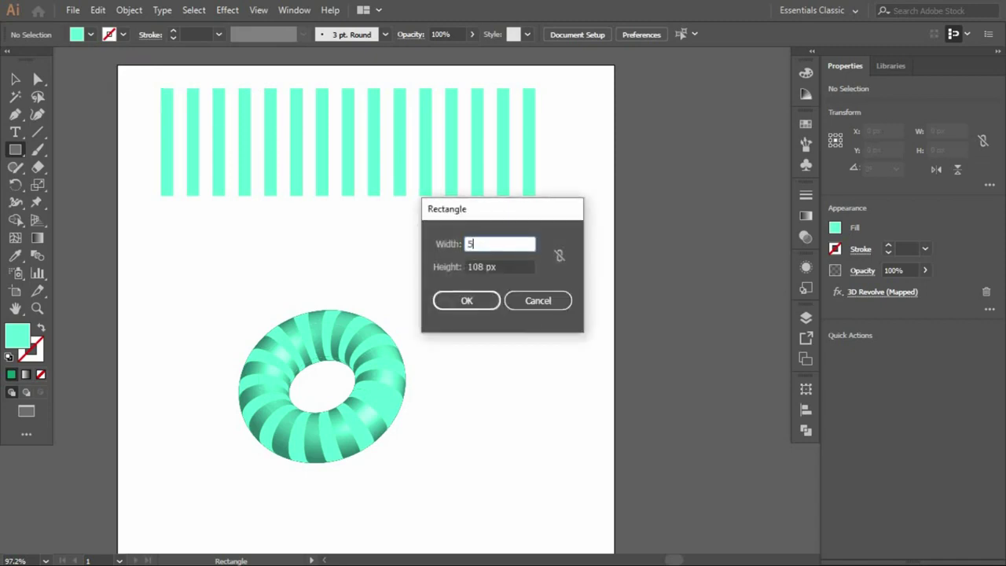
pyautogui.write('00')
pyautogui.press('Tab')
pyautogui.write('50')
pyautogui.press('Return')
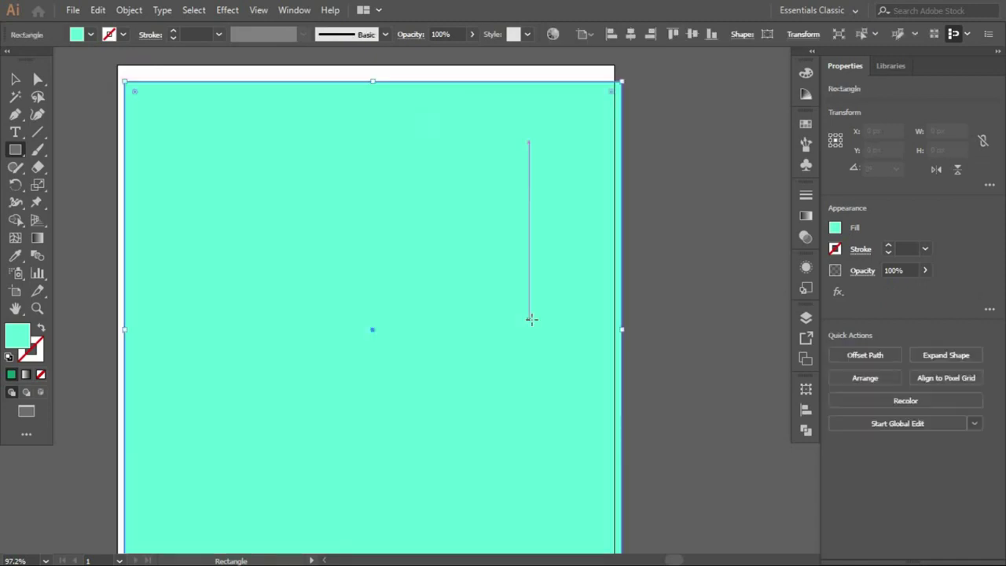
pyautogui.press('v')
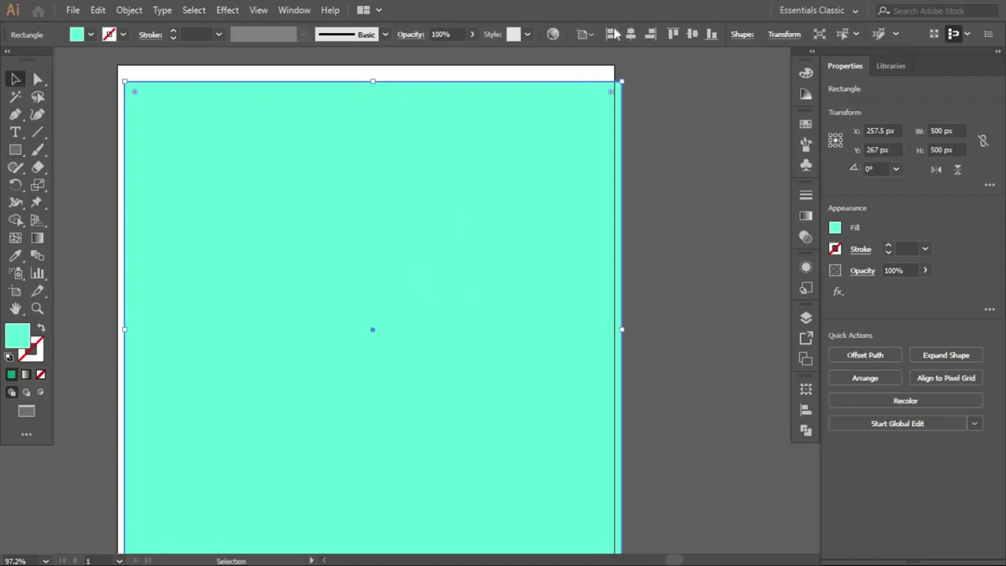
pyautogui.click(611, 34)
pyautogui.click(672, 34)
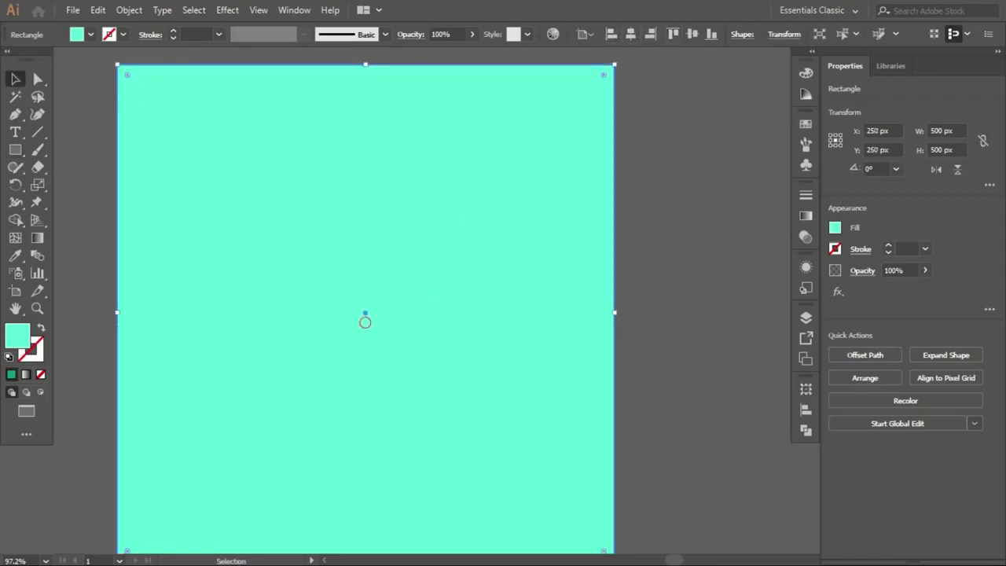
# Fill the square dark green, send it to back, delete the stripe row, and nudge the torus up.
pyautogui.moveTo(480, 296); pyautogui.dragTo(481, 294)
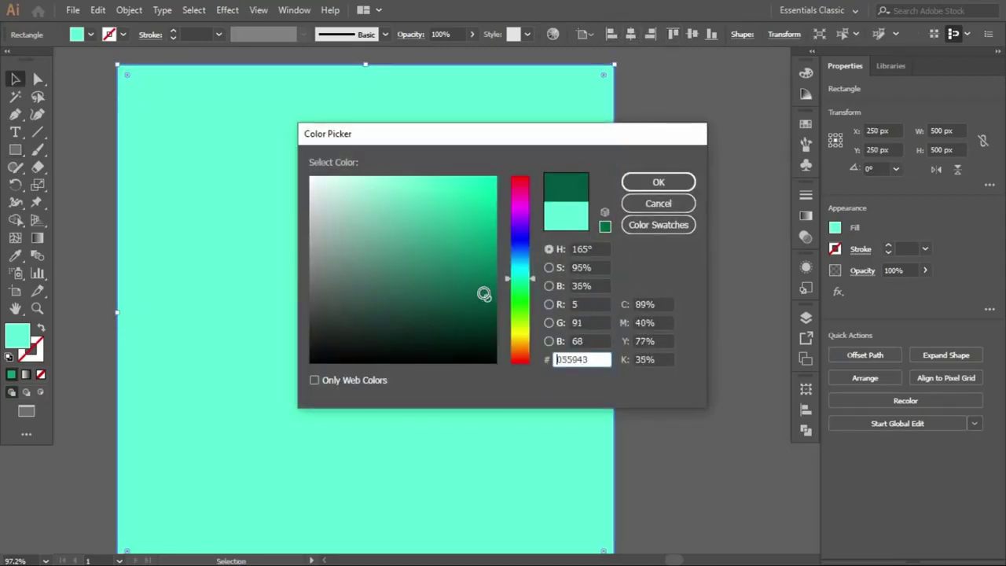
pyautogui.click(652, 182)
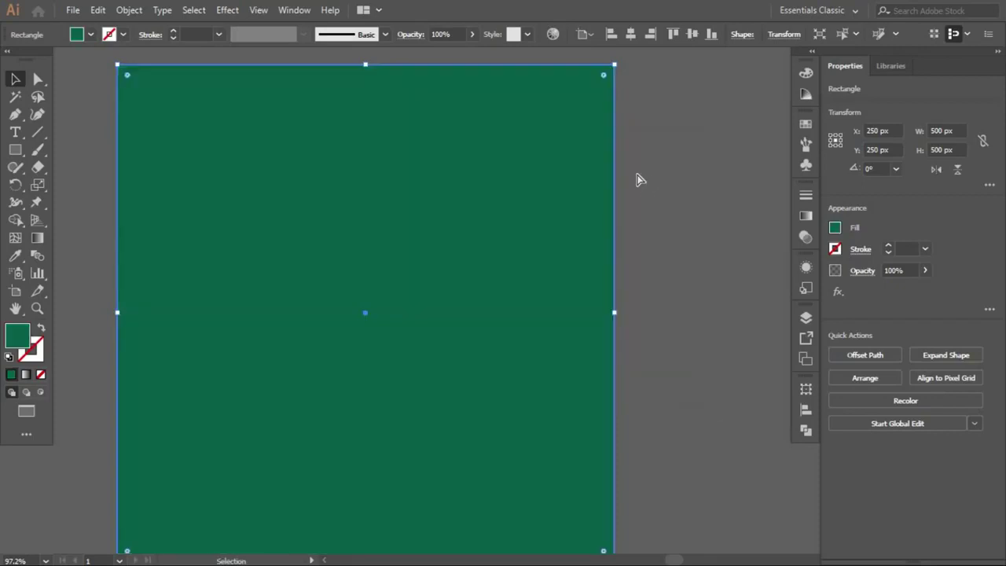
pyautogui.hotkey('ctrl', 'shift', '[')
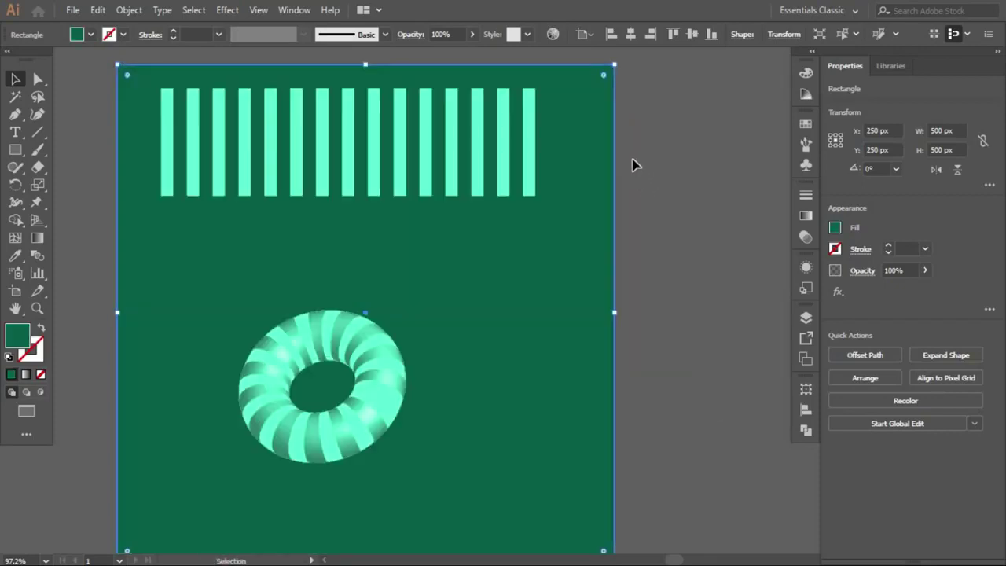
pyautogui.click(432, 142)
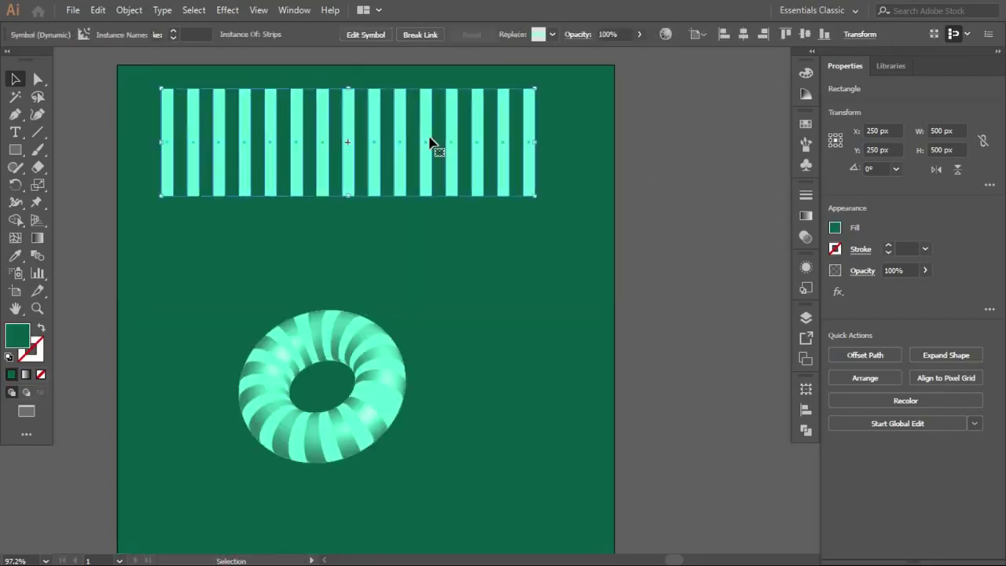
pyautogui.press('Delete')
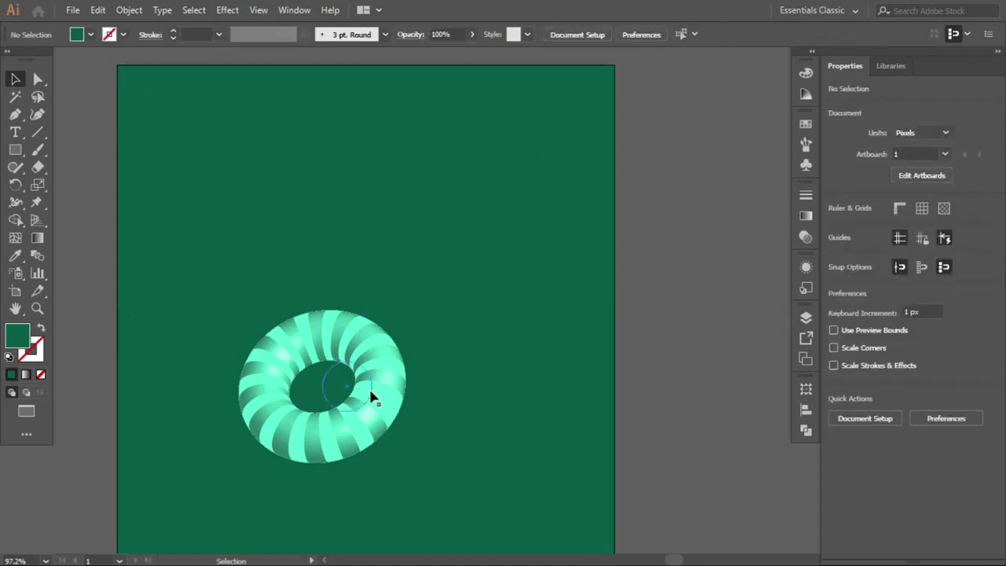
pyautogui.moveTo(384, 352); pyautogui.dragTo(393, 267)
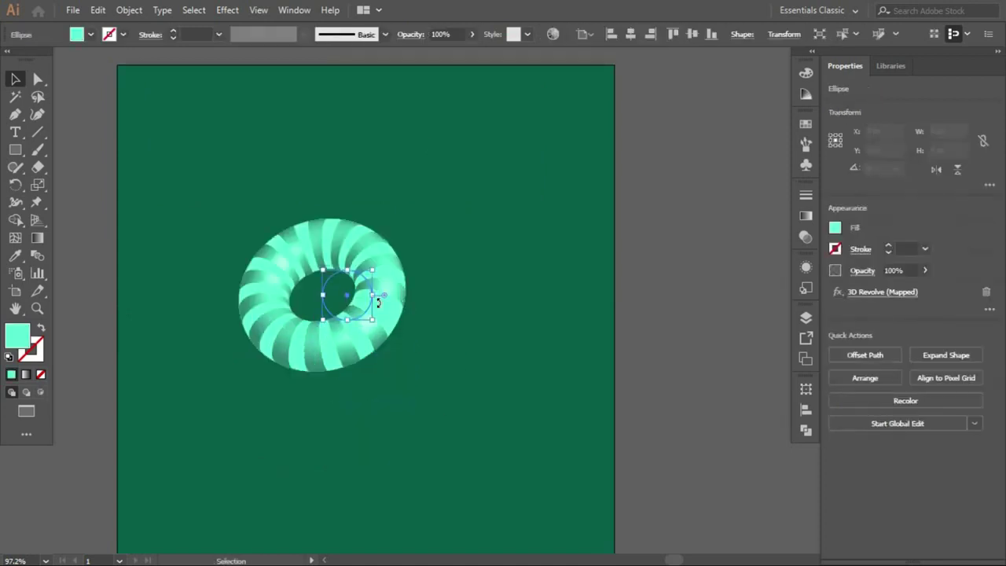
# Reposition the torus up and right on the square, checking with zoom, then deselect.
pyautogui.moveTo(371, 313); pyautogui.dragTo(411, 292)
pyautogui.hotkey('ctrl', '-')
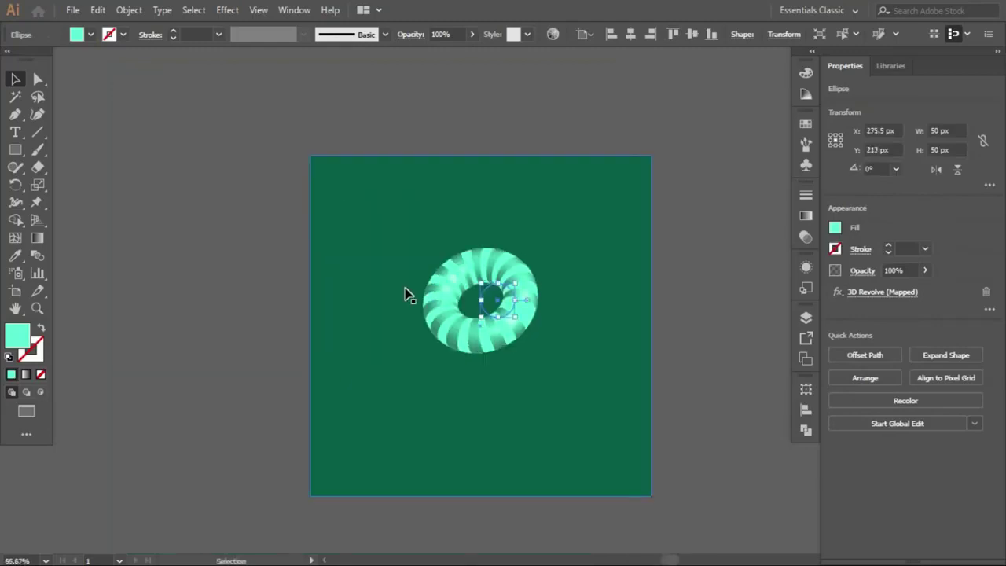
pyautogui.hotkey('ctrl', '+')
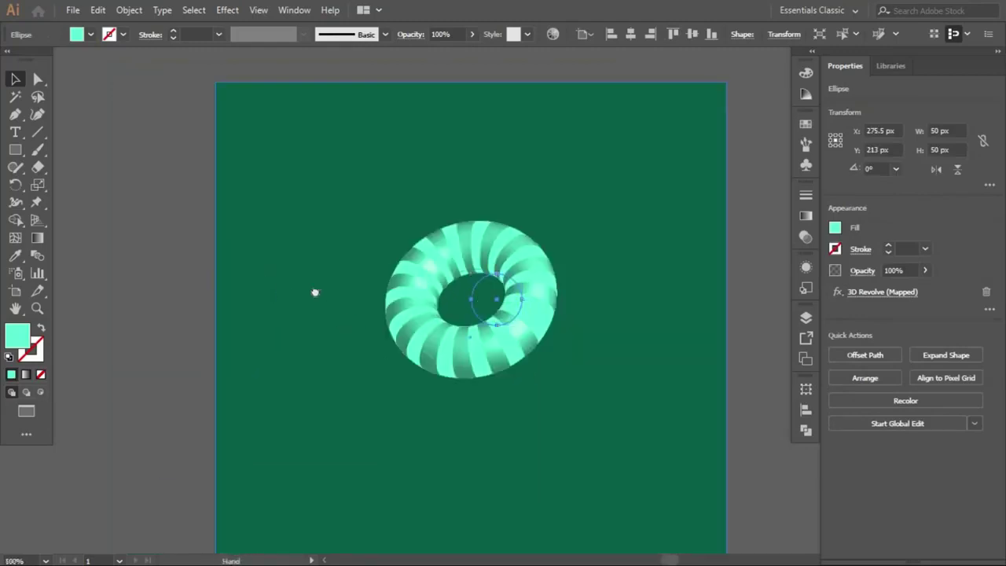
pyautogui.hotkey('ctrl', '-')
pyautogui.hscroll(5, 191, 225)
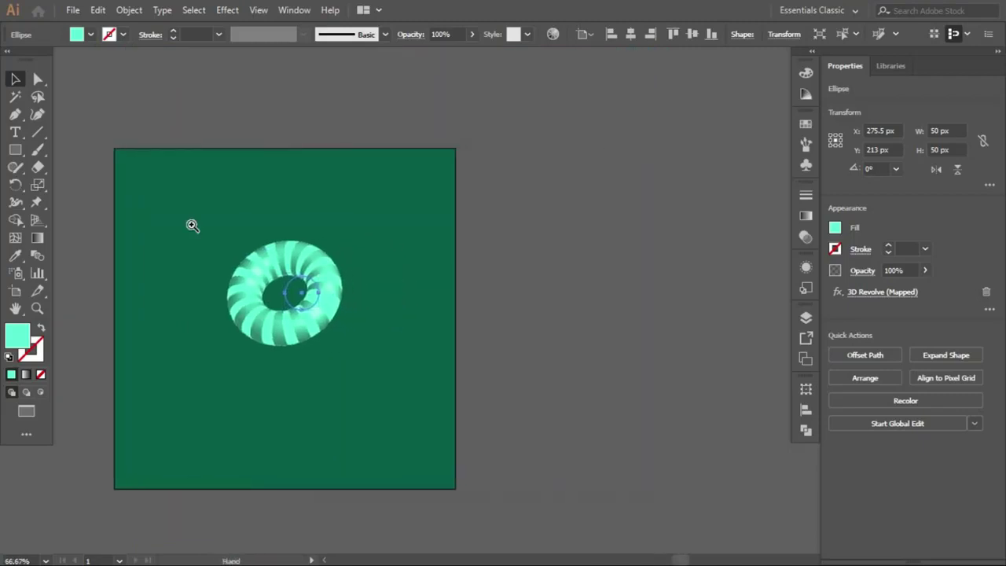
pyautogui.moveTo(236, 245)
pyautogui.mouseDown()
pyautogui.moveTo(279, 267)
pyautogui.moveTo(200, 186)
pyautogui.moveTo(259, 231)
pyautogui.moveTo(254, 188)
pyautogui.moveTo(263, 179)
pyautogui.mouseUp()
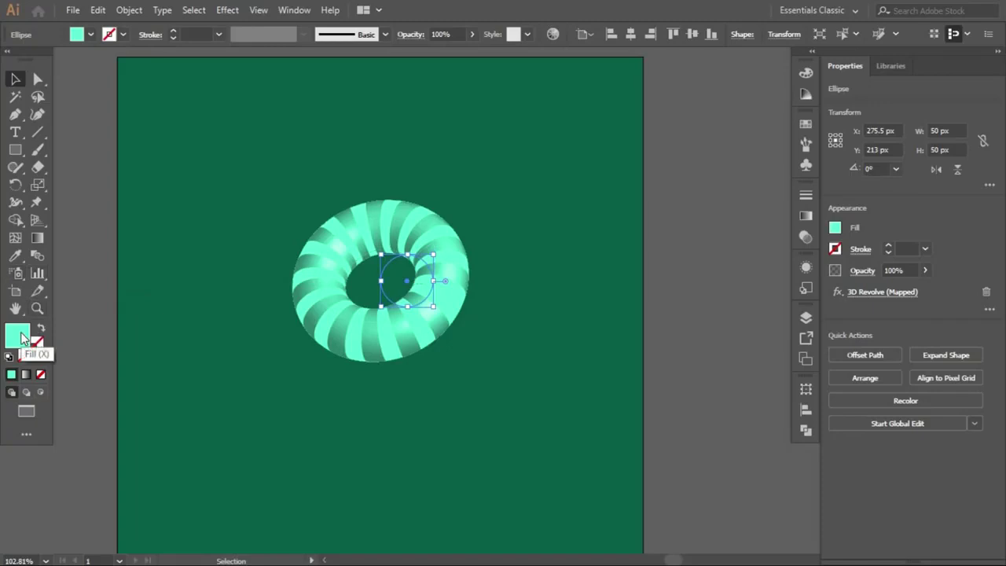
pyautogui.click(111, 283)
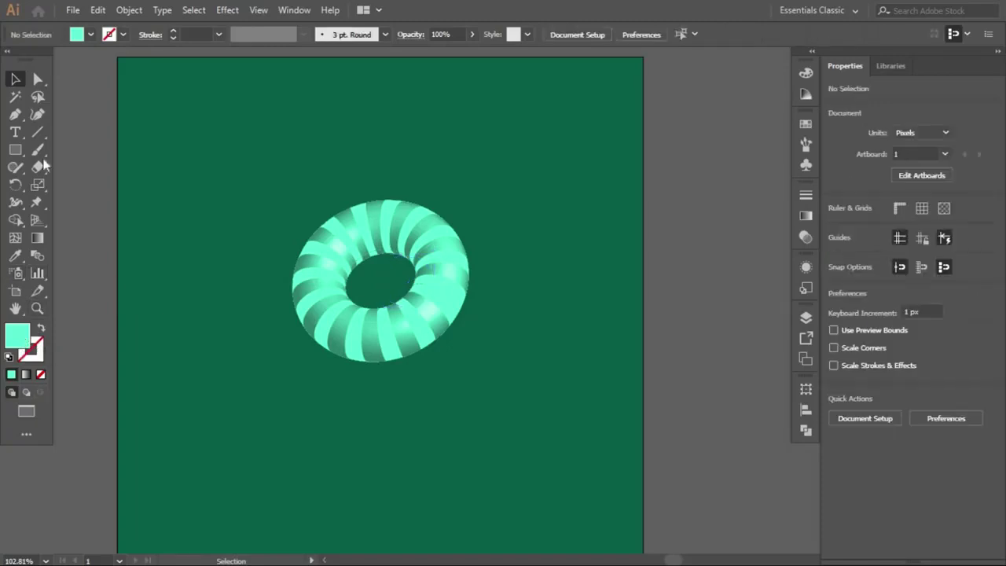
pyautogui.click(15, 149)
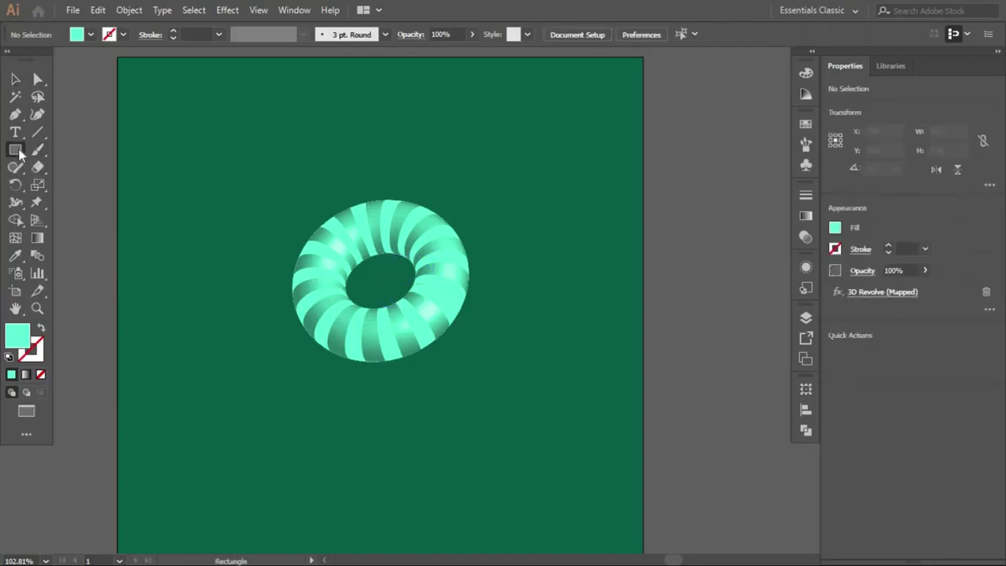
# Draw an oval, rotate it to about 294° over the torus's lower right, and swap fill to stroke.
pyautogui.click(82, 185)
pyautogui.moveTo(225, 195)
pyautogui.mouseDown()
pyautogui.moveTo(253, 320)
pyautogui.moveTo(302, 312)
pyautogui.mouseUp()
pyautogui.press('v')
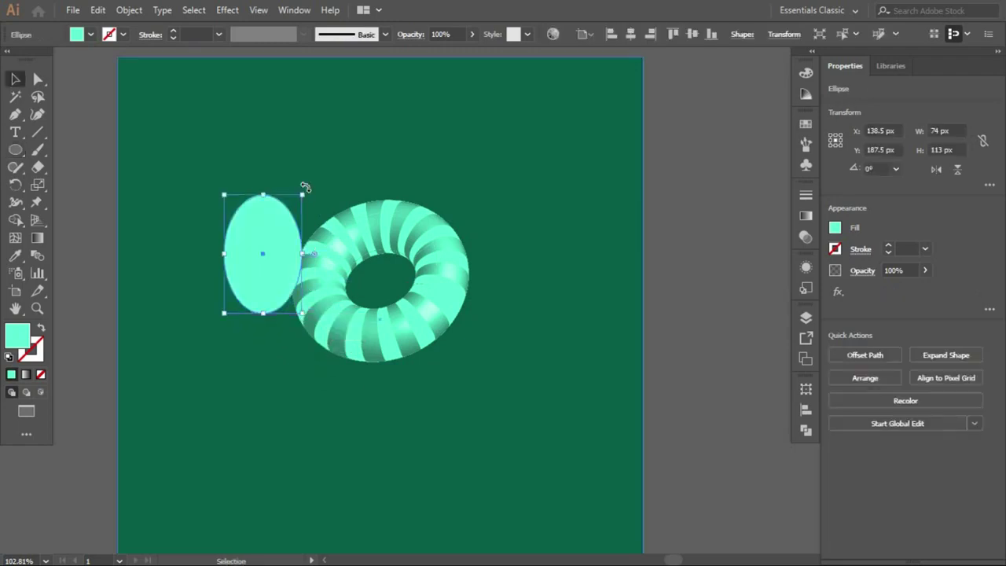
pyautogui.moveTo(320, 207); pyautogui.dragTo(425, 280)
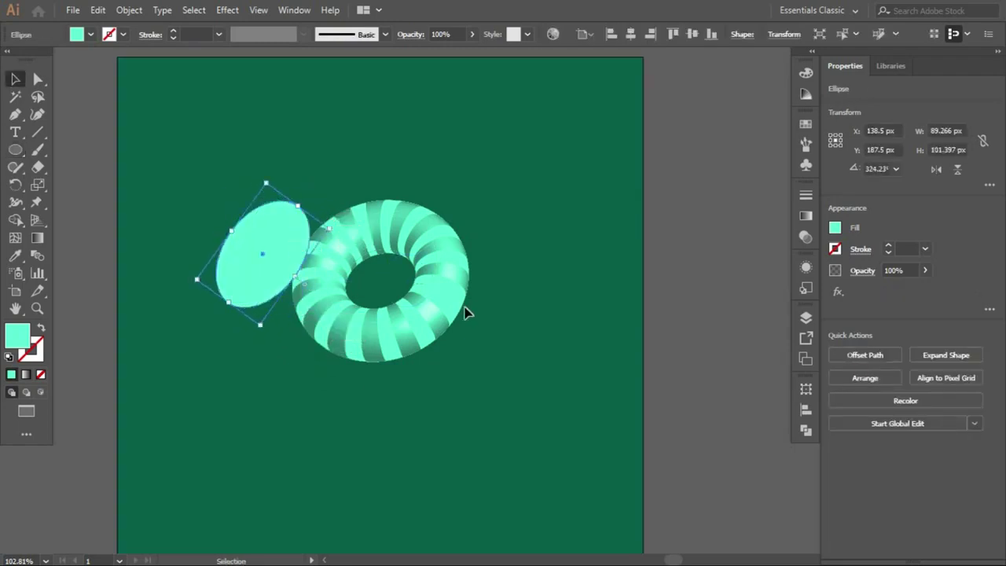
pyautogui.moveTo(425, 280); pyautogui.dragTo(442, 315)
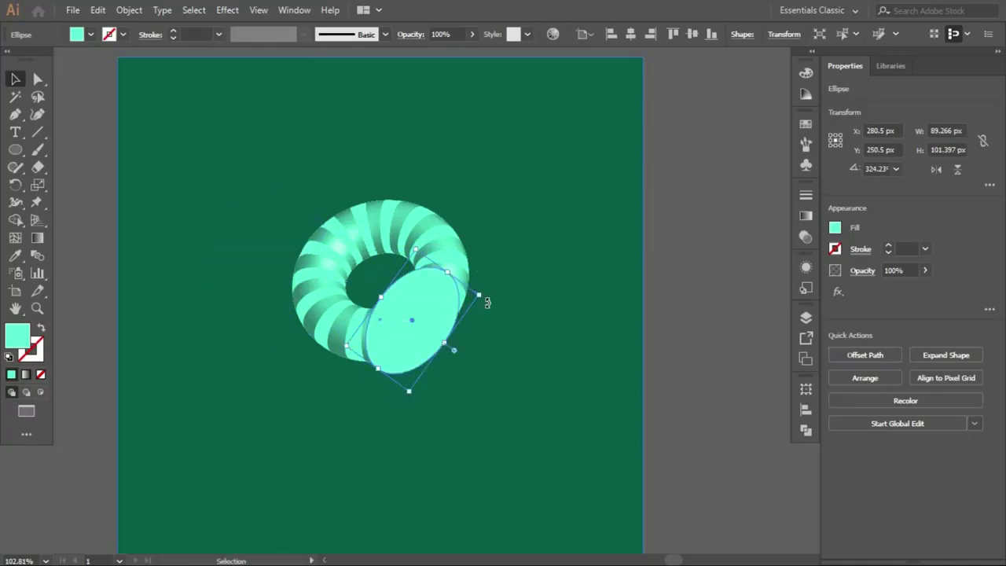
pyautogui.moveTo(486, 302)
pyautogui.mouseDown()
pyautogui.moveTo(445, 341)
pyautogui.moveTo(464, 345)
pyautogui.mouseUp()
pyautogui.hotkey('shift', 'x')
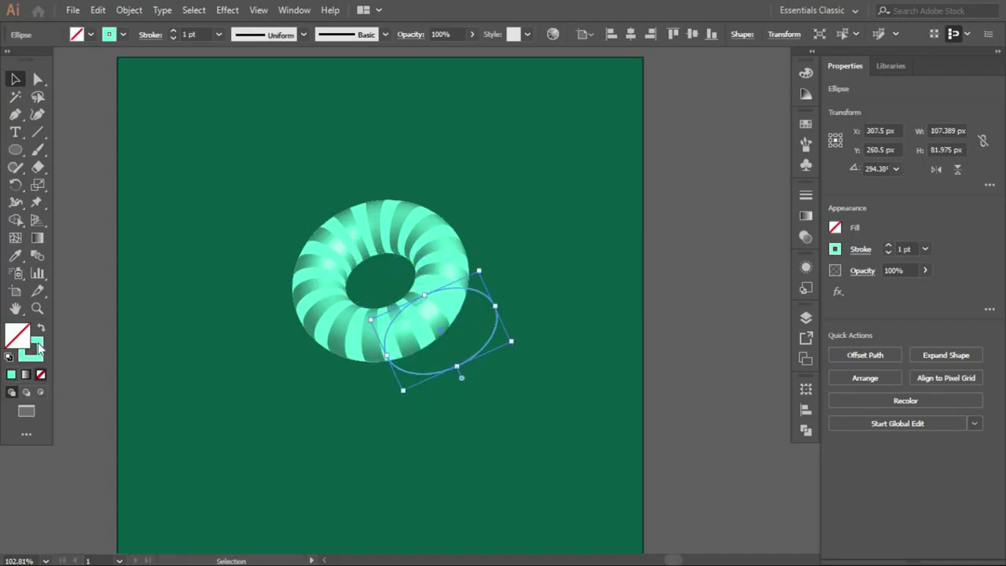
# Give the ellipse a 50 pt near-black 0A0A0A stroke.
pyautogui.click(37, 347)
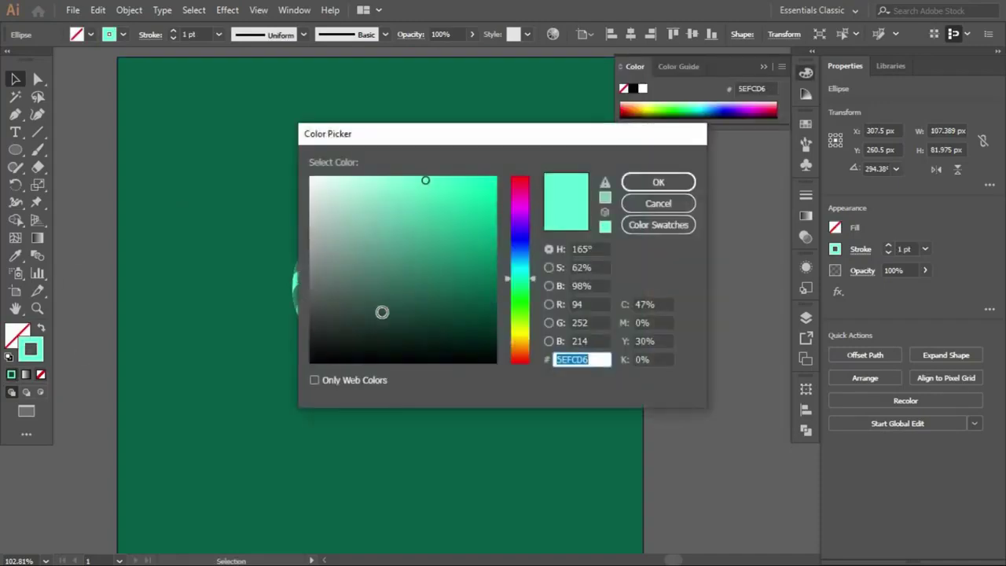
pyautogui.moveTo(339, 346); pyautogui.dragTo(311, 356)
pyautogui.click(665, 181)
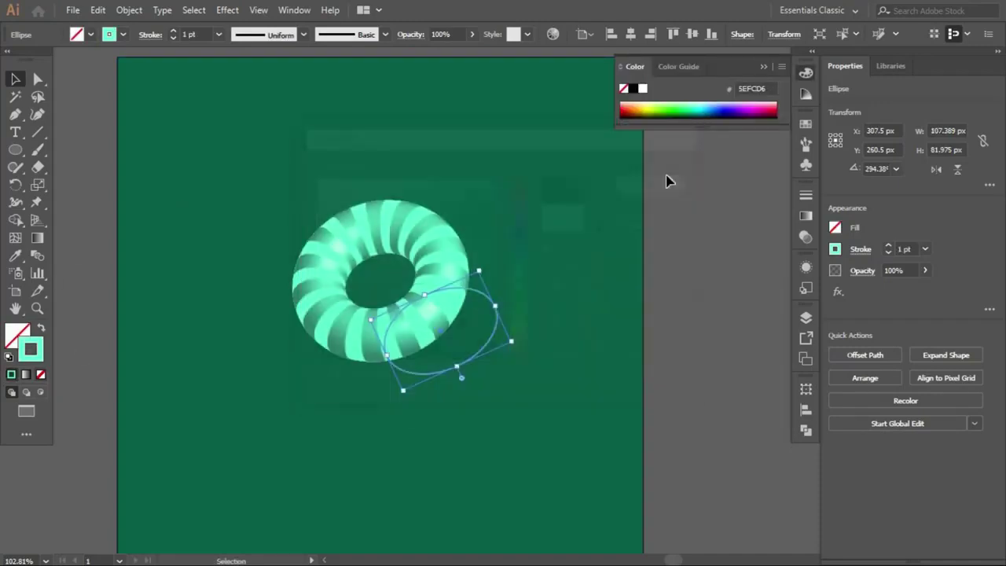
pyautogui.click(904, 248)
pyautogui.write('50')
pyautogui.press('Tab')
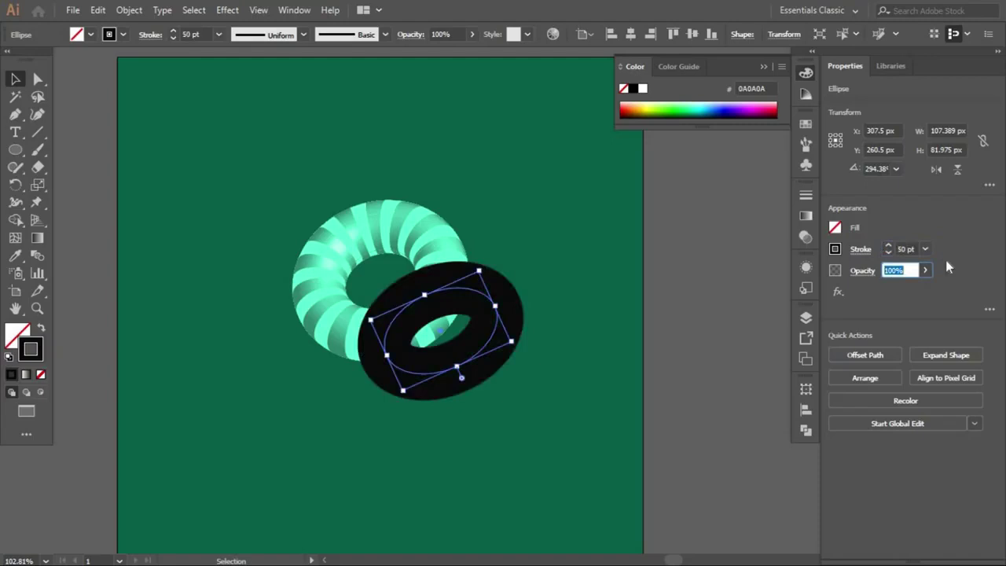
pyautogui.click(228, 9)
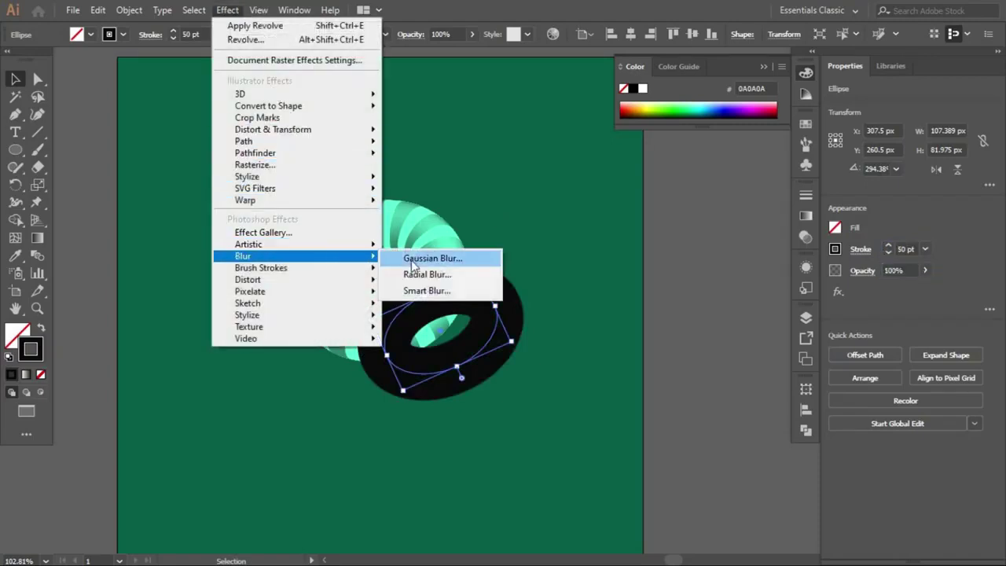
# Apply a previewed Gaussian Blur with a 20-pixel radius to the black ring.
pyautogui.moveTo(293, 256)
pyautogui.click(431, 258)
pyautogui.moveTo(534, 236); pyautogui.dragTo(710, 171)
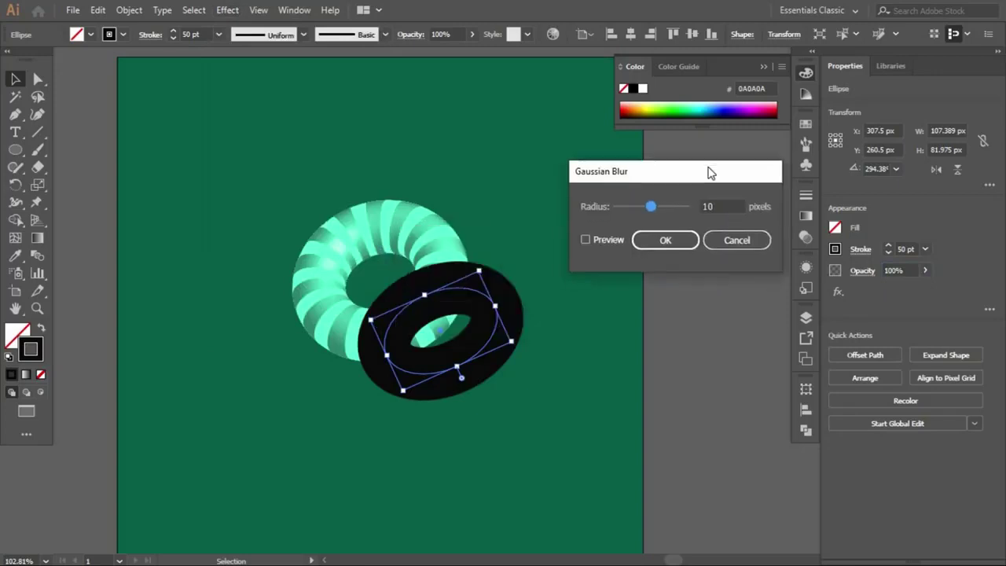
pyautogui.click(587, 238)
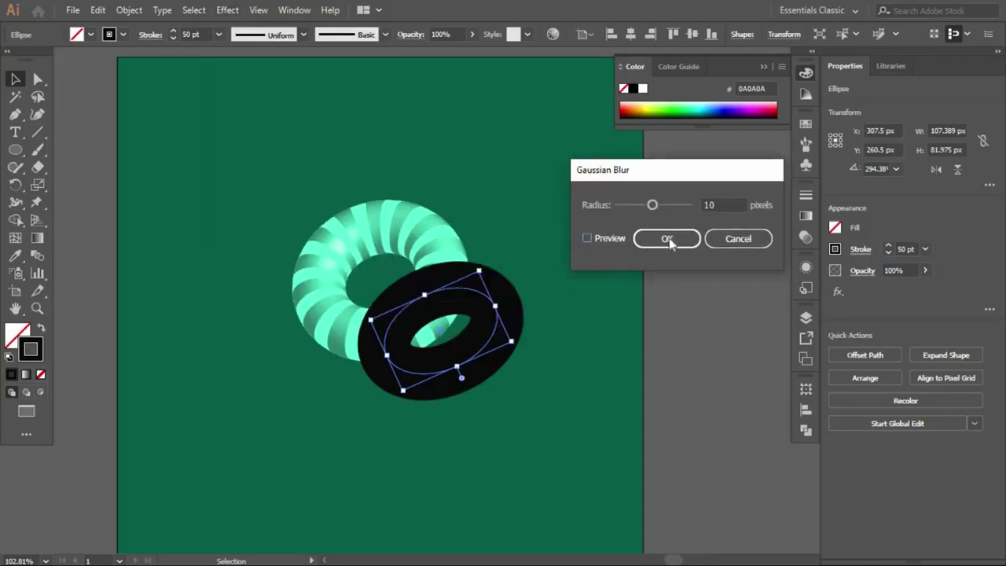
pyautogui.doubleClick(723, 205)
pyautogui.write('5')
pyautogui.write('30')
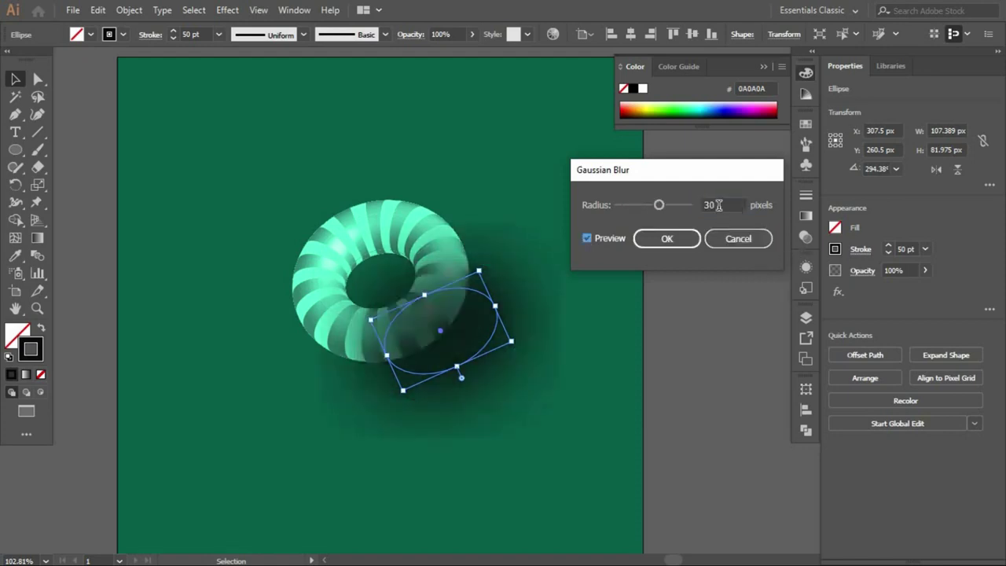
pyautogui.doubleClick(715, 204)
pyautogui.write('20')
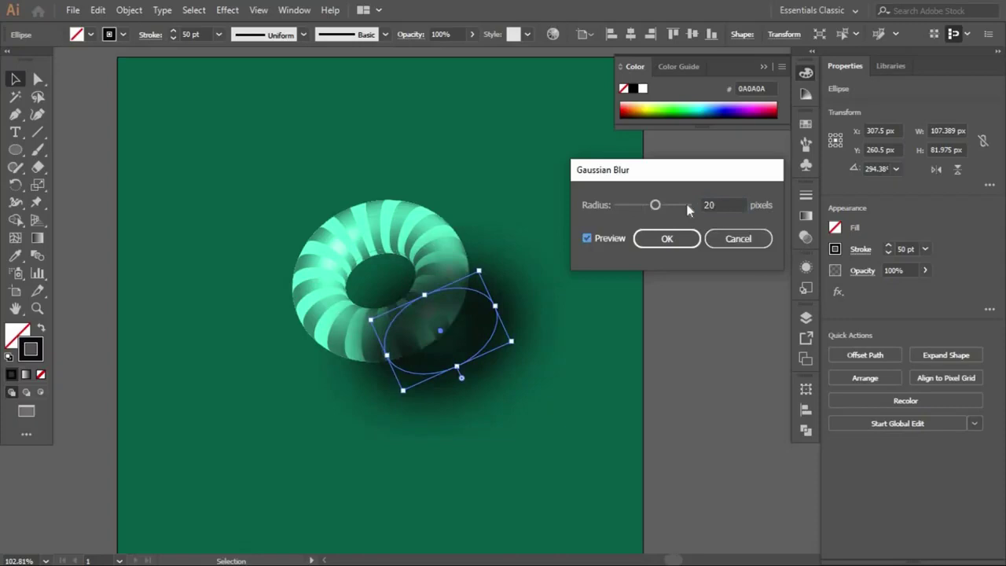
pyautogui.click(667, 238)
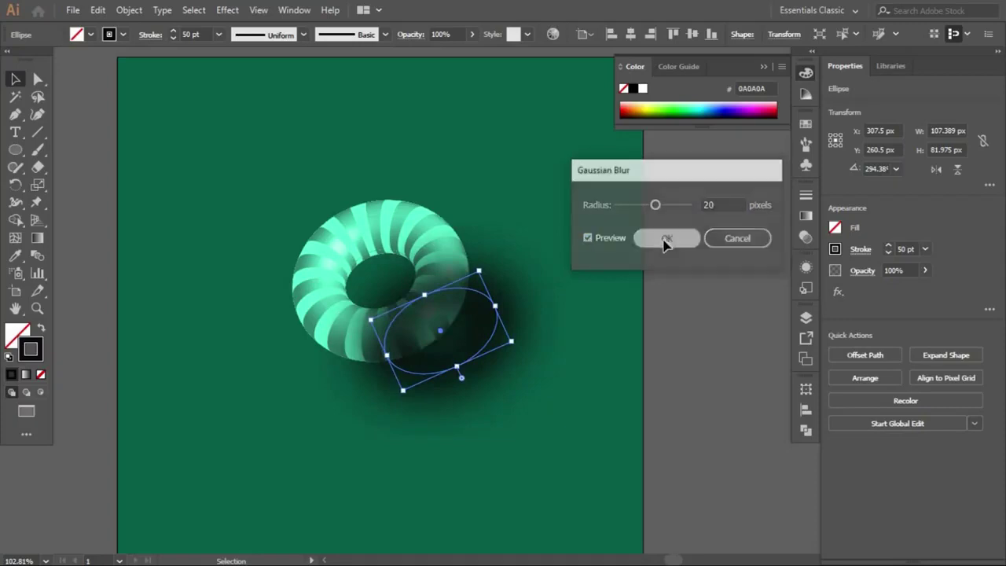
# Set the shadow ellipse's blend mode to Multiply in Transparency.
pyautogui.click(805, 239)
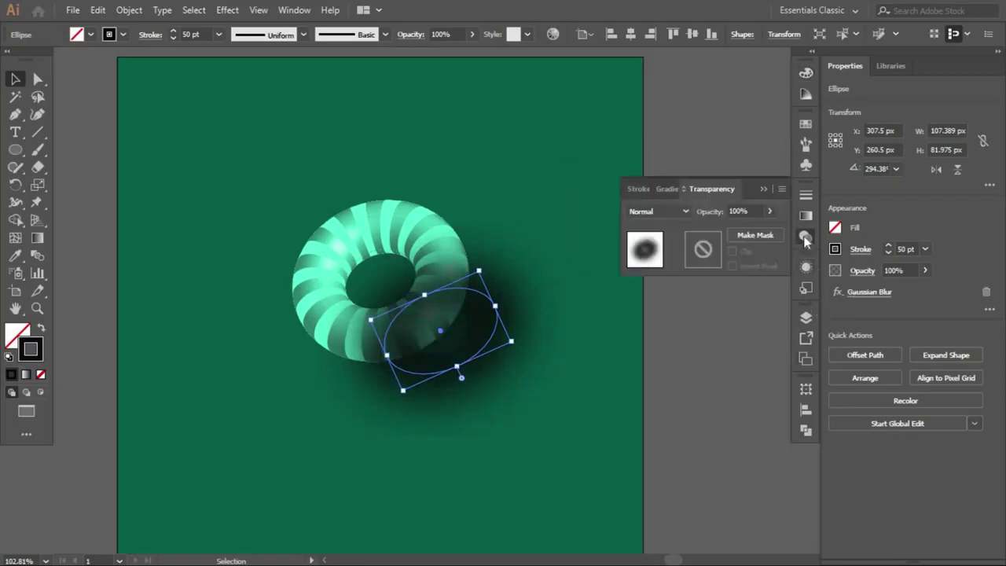
pyautogui.click(683, 214)
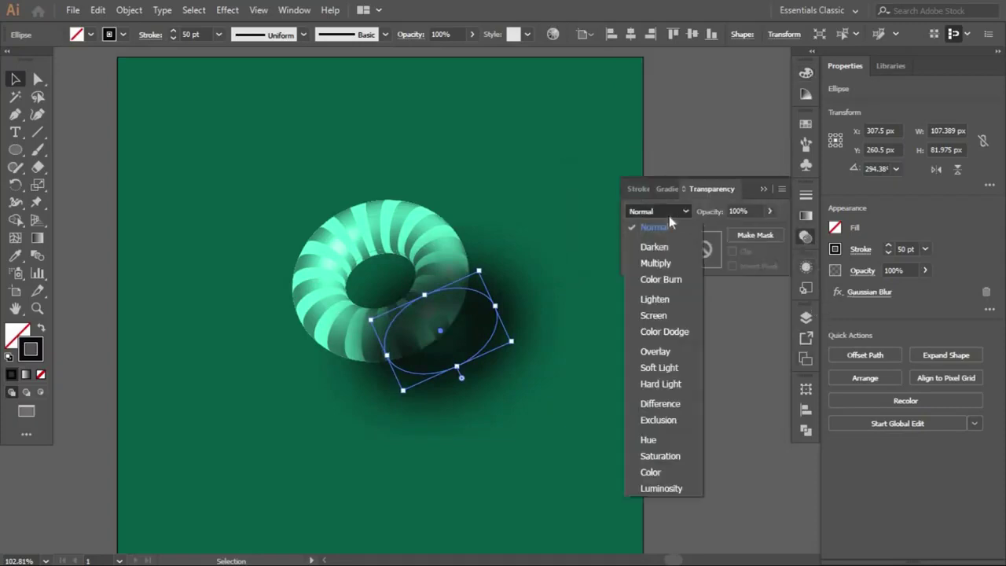
pyautogui.click(653, 262)
pyautogui.click(680, 357)
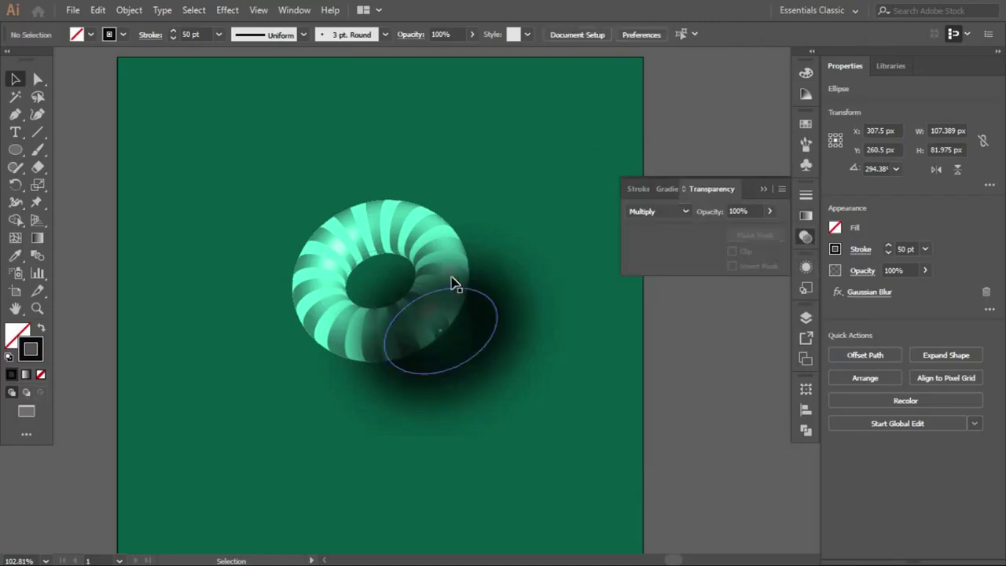
pyautogui.hotkey('ctrl', 'z')
# Bring the torus in front of the shadow, then reselect the shadow ellipse.
pyautogui.click(383, 224)
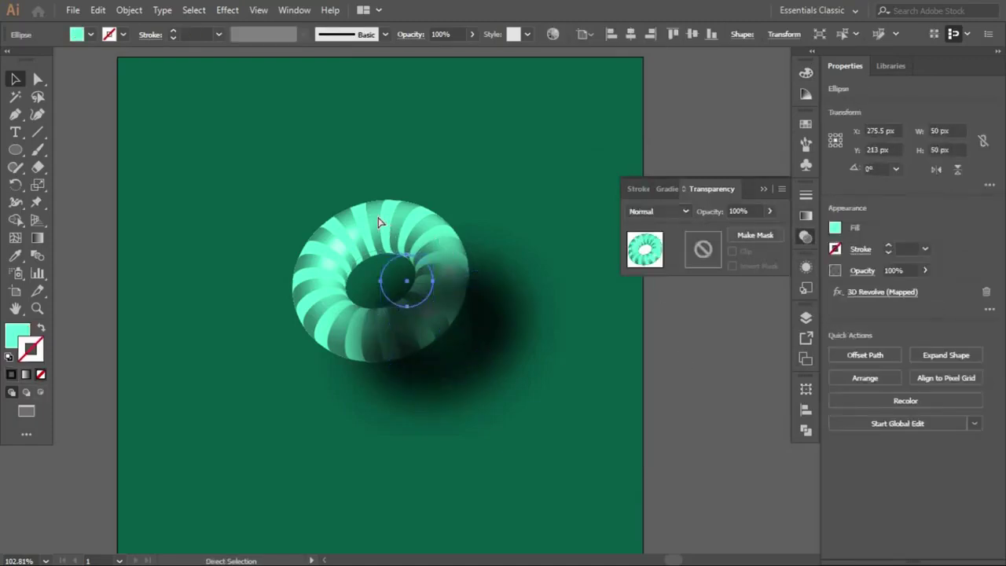
pyautogui.hotkey('ctrl', 'shift', ']')
pyautogui.click(575, 353)
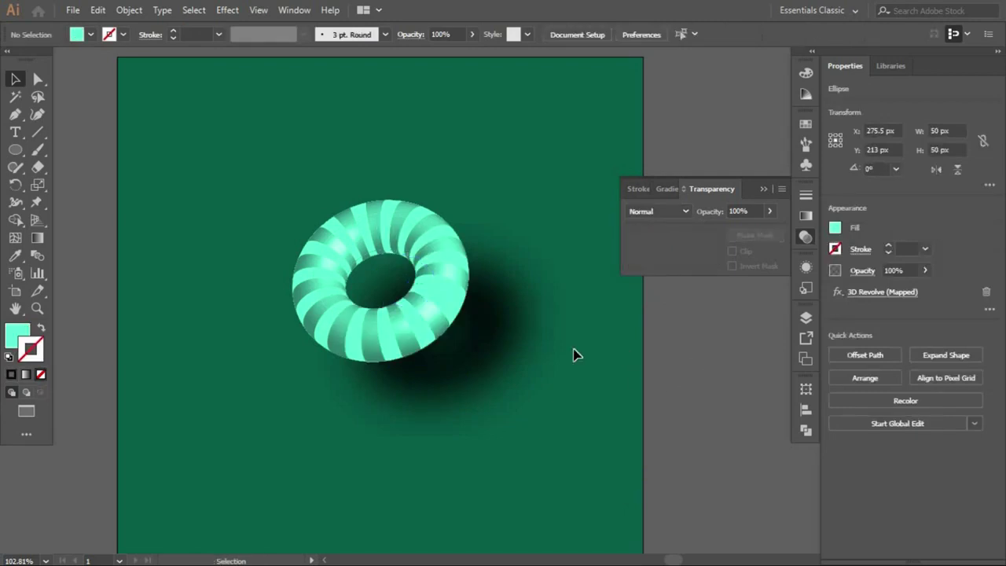
pyautogui.click(495, 351)
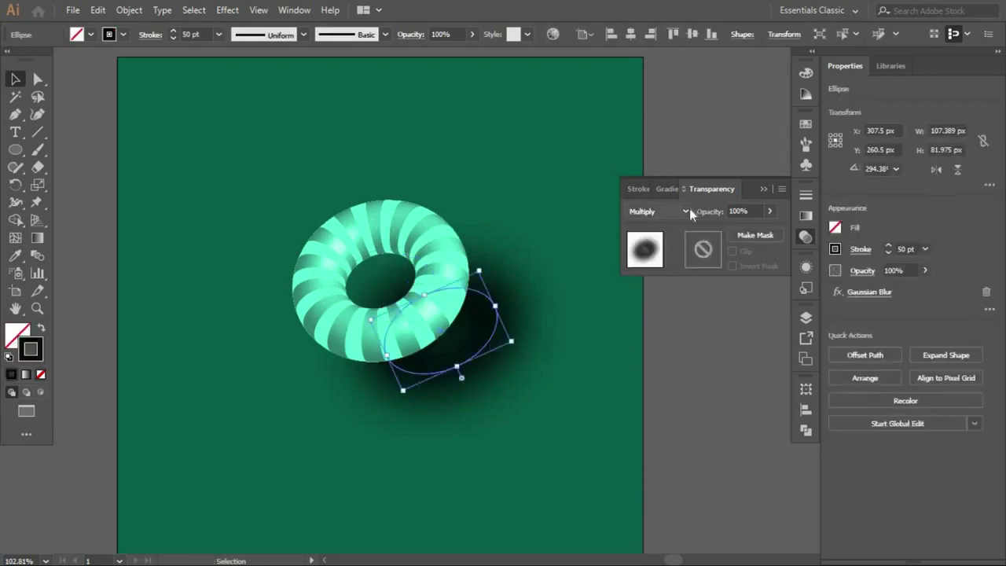
# Try shadow opacity values of 40% and then 60%.
pyautogui.click(710, 209)
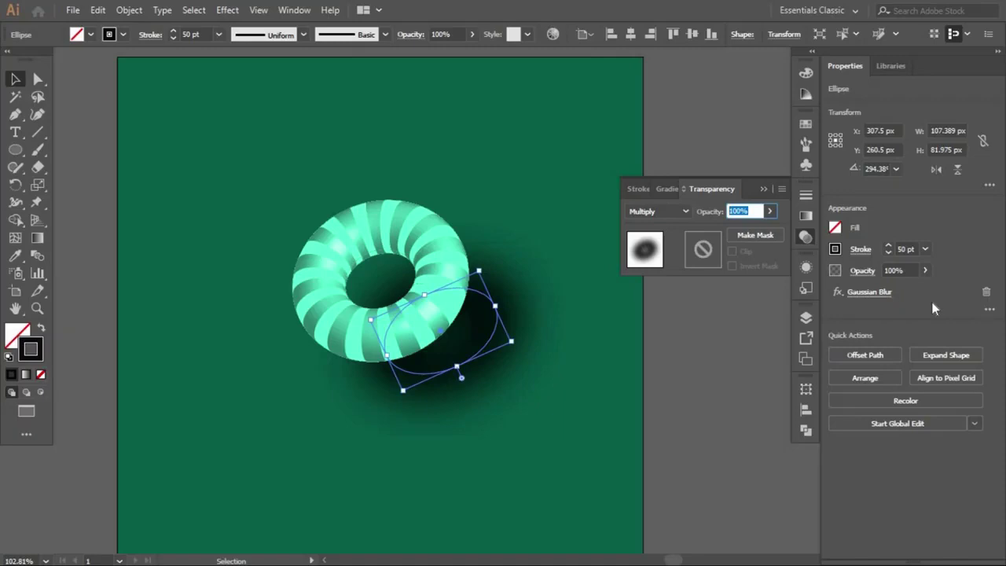
pyautogui.write('40')
pyautogui.press('Return')
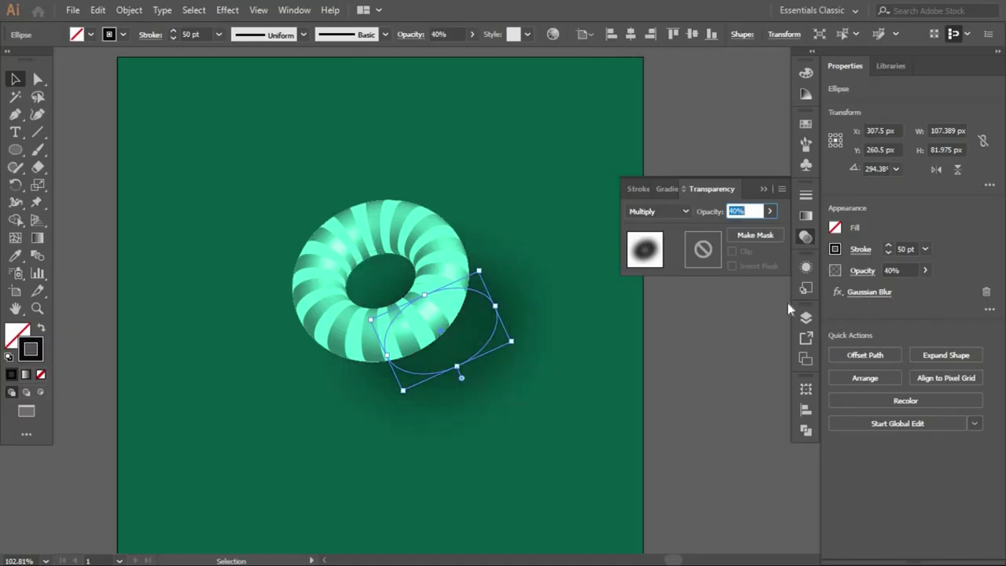
pyautogui.write('60')
pyautogui.press('Return')
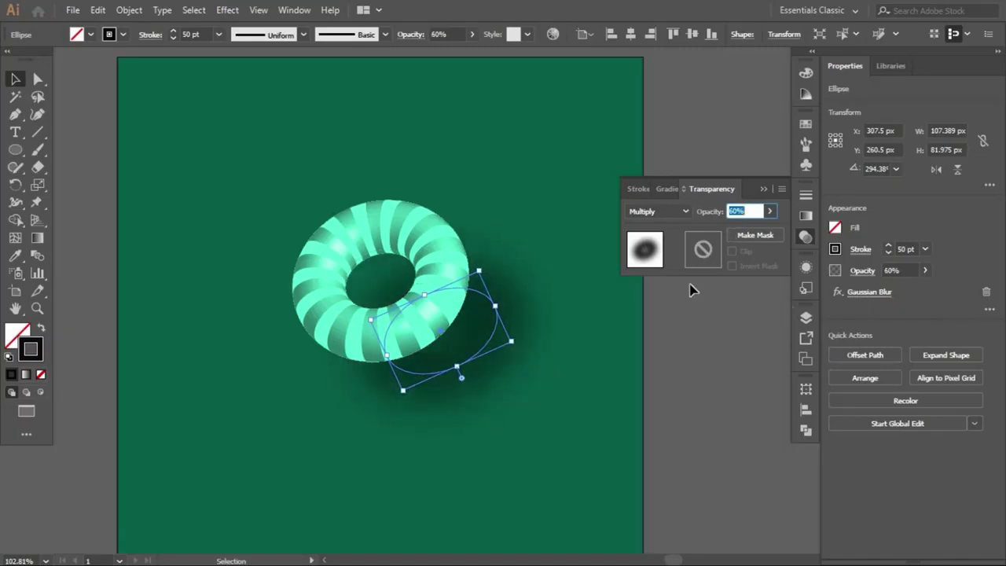
# Nudge the torus slightly down onto the shadow and enter 20 for the shadow's opacity.
pyautogui.click(613, 341)
pyautogui.moveTo(424, 239); pyautogui.dragTo(427, 256)
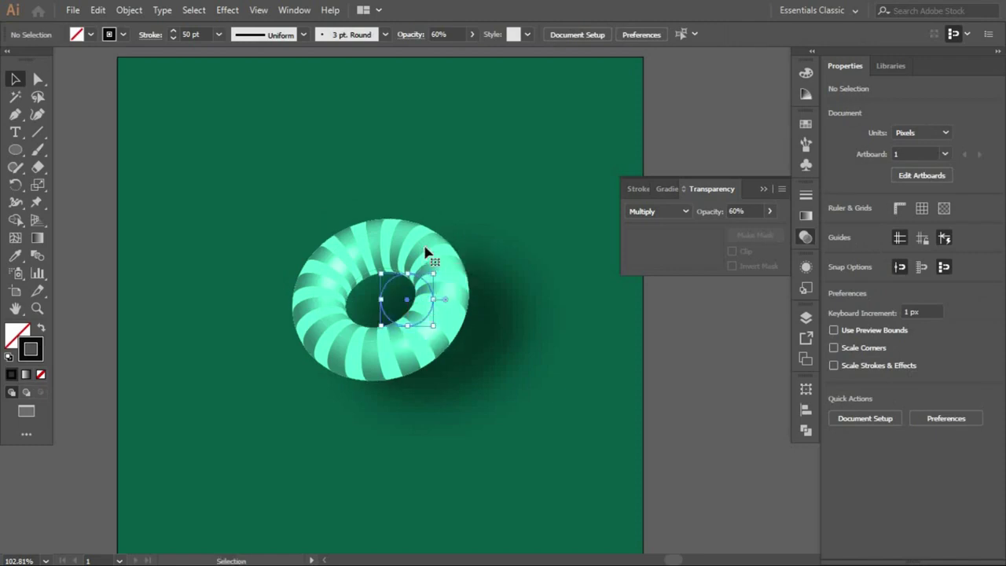
pyautogui.click(727, 381)
pyautogui.click(507, 346)
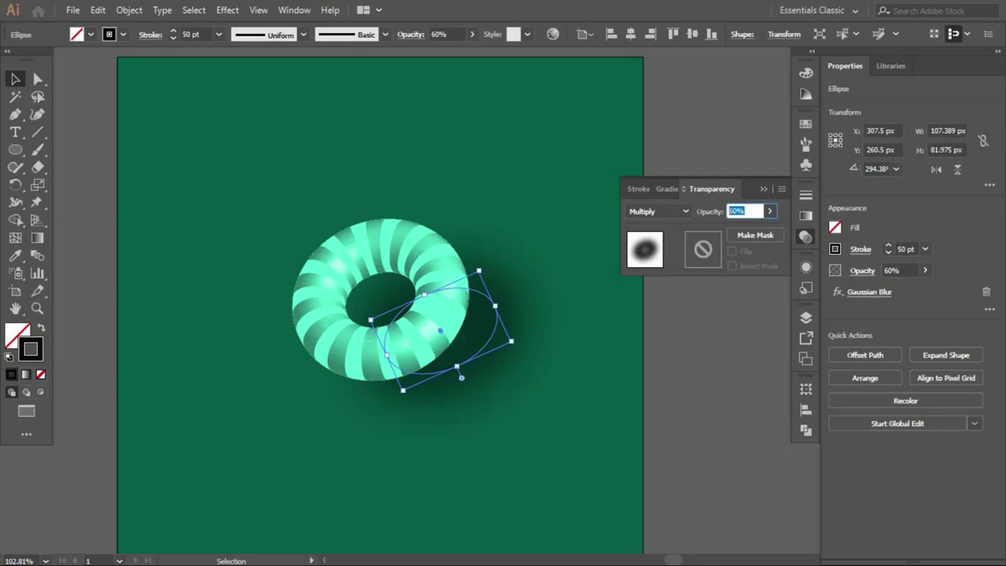
pyautogui.write('20')
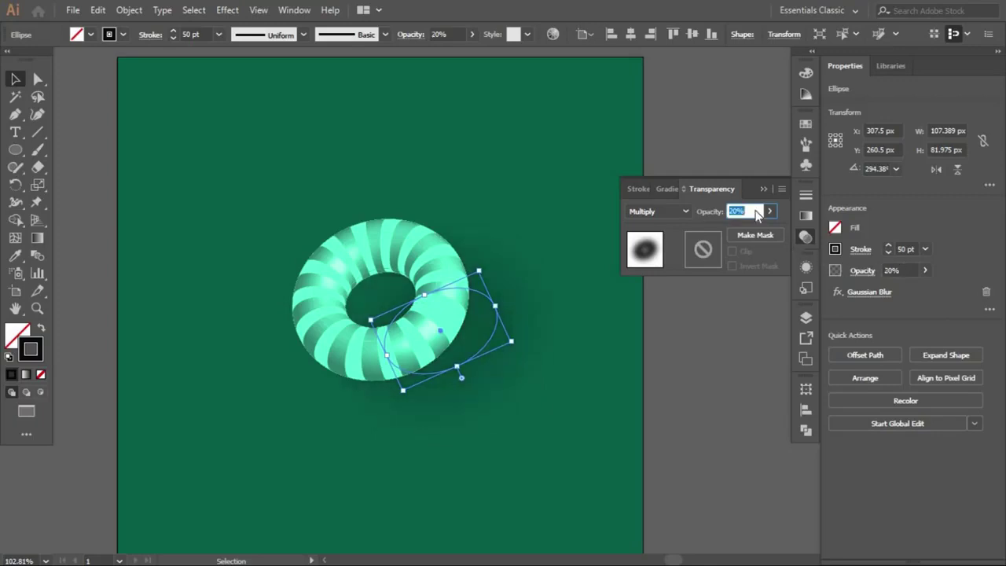
pyautogui.write('30')
pyautogui.click(728, 427)
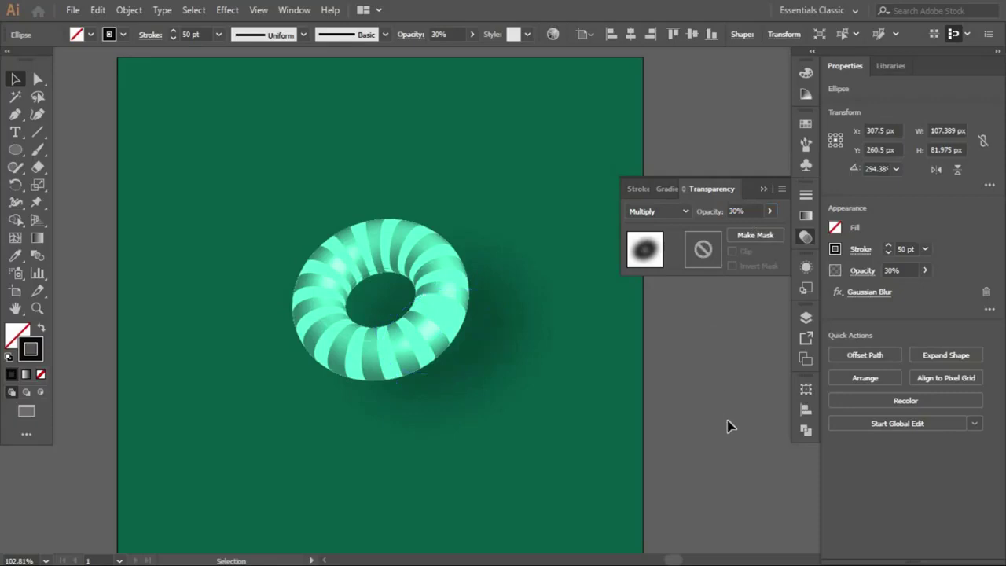
pyautogui.click(456, 354)
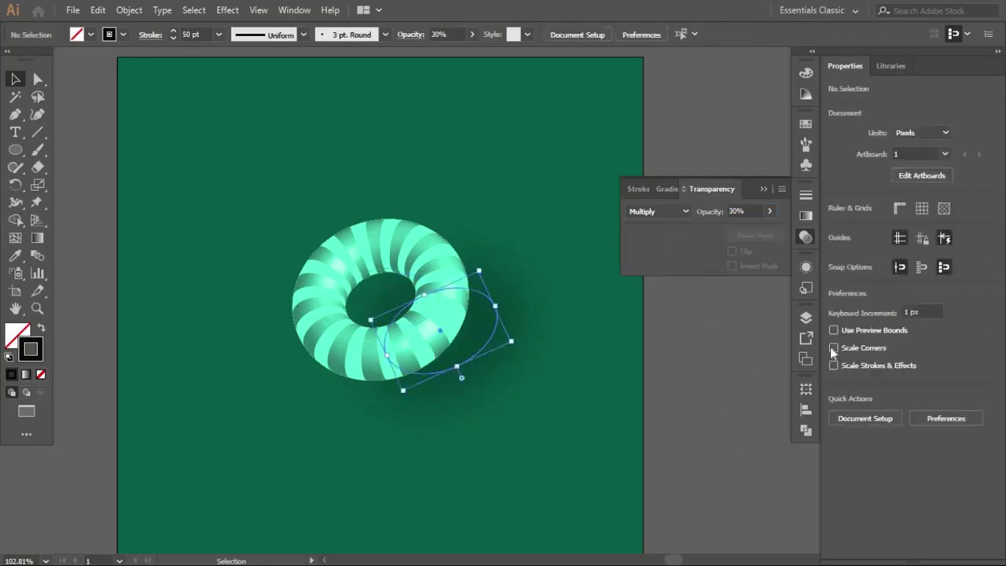
# Lower the shadow's Gaussian Blur radius from 20 to about 7.7 pixels.
pyautogui.click(807, 269)
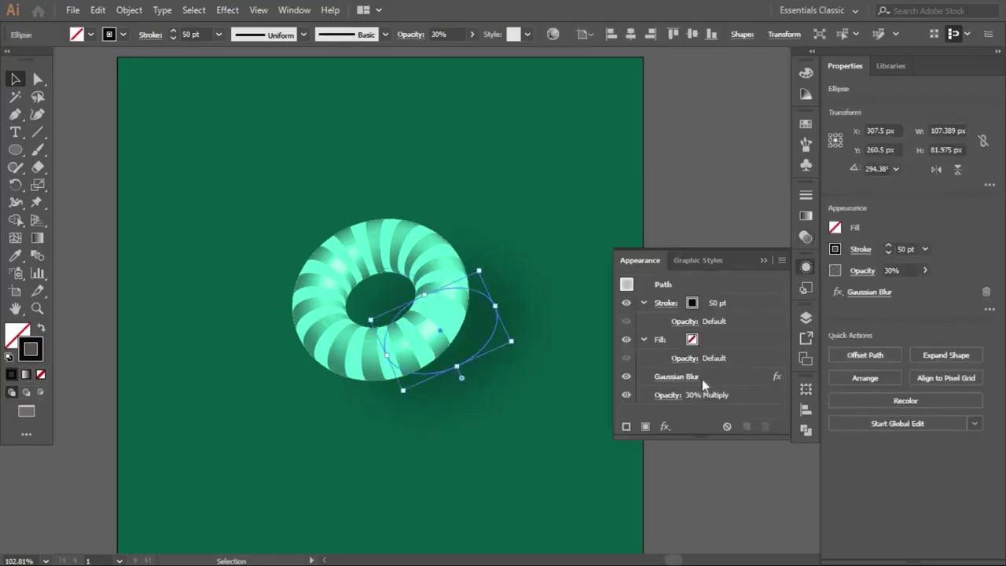
pyautogui.click(676, 376)
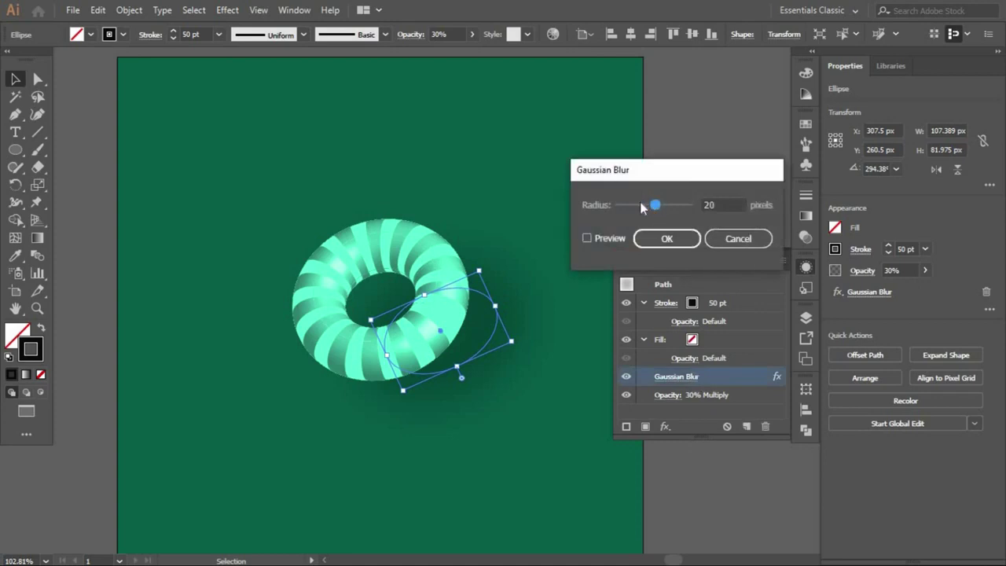
pyautogui.moveTo(642, 206); pyautogui.dragTo(644, 205)
pyautogui.click(681, 242)
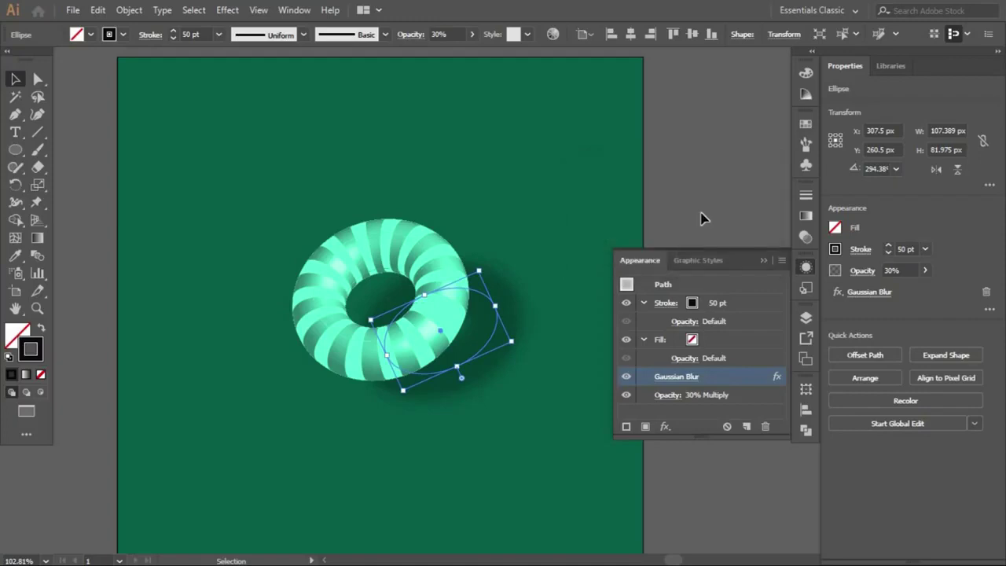
pyautogui.click(702, 219)
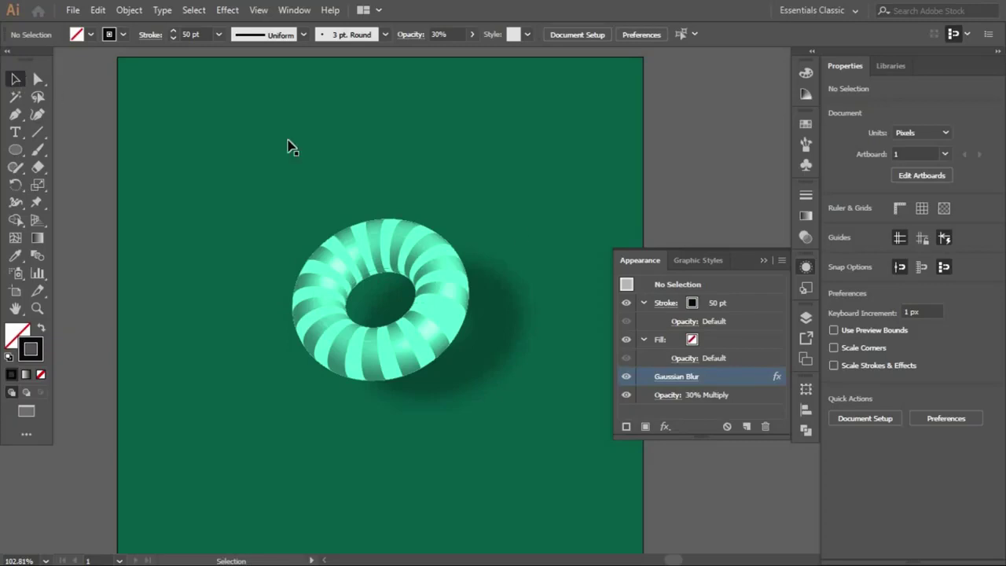
pyautogui.hotkey('shift', 'F6')
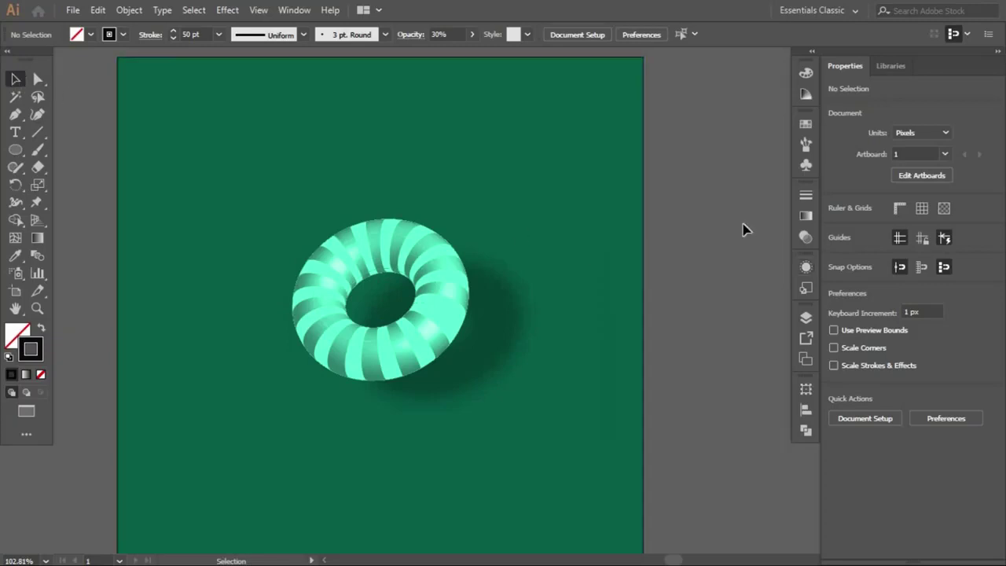